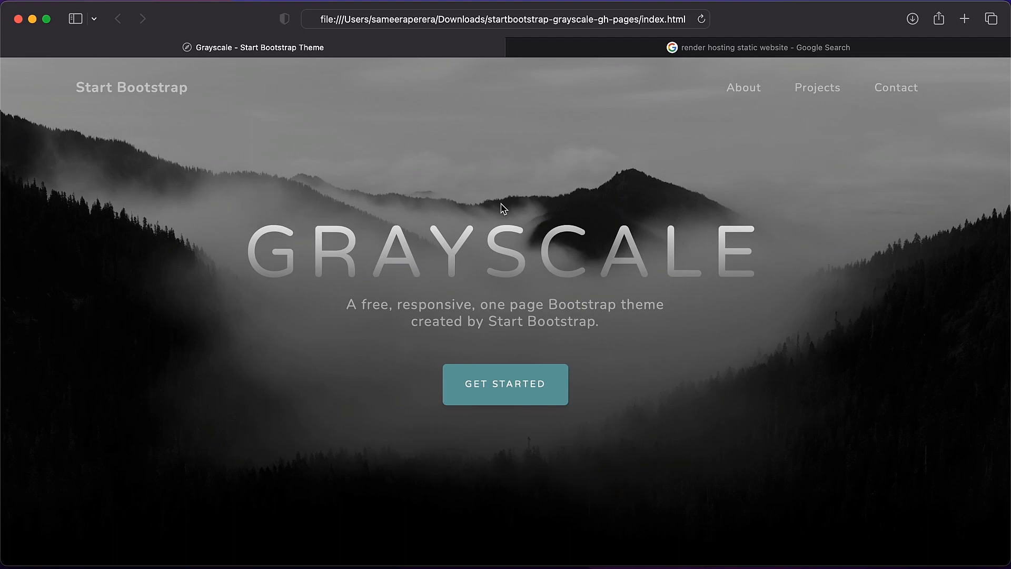
Open Render's Static Sites documentation from the Google results for render hosting static website.
key("ctrl+Right")
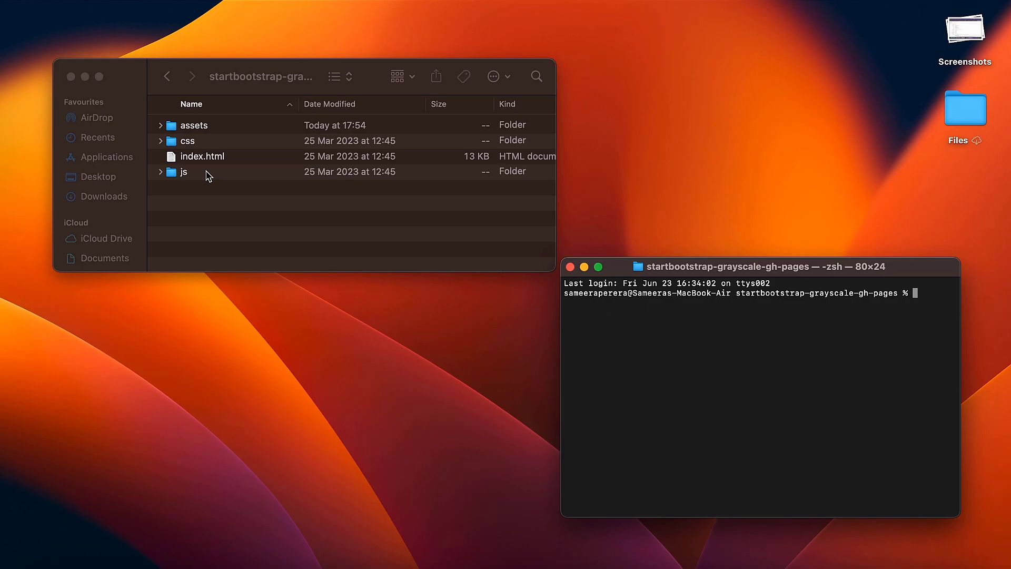
key("ctrl+Left")
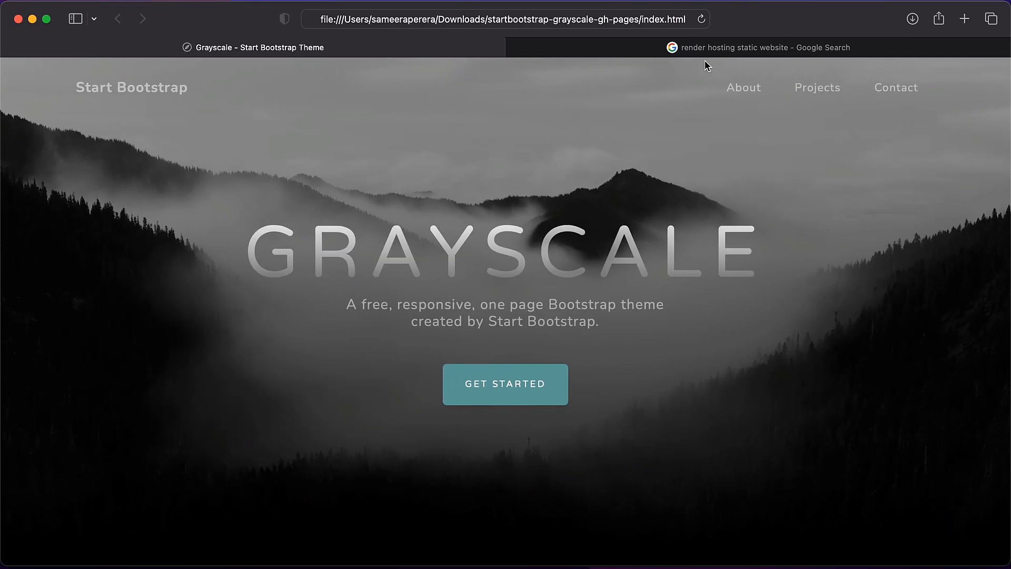
left_click(700, 46)
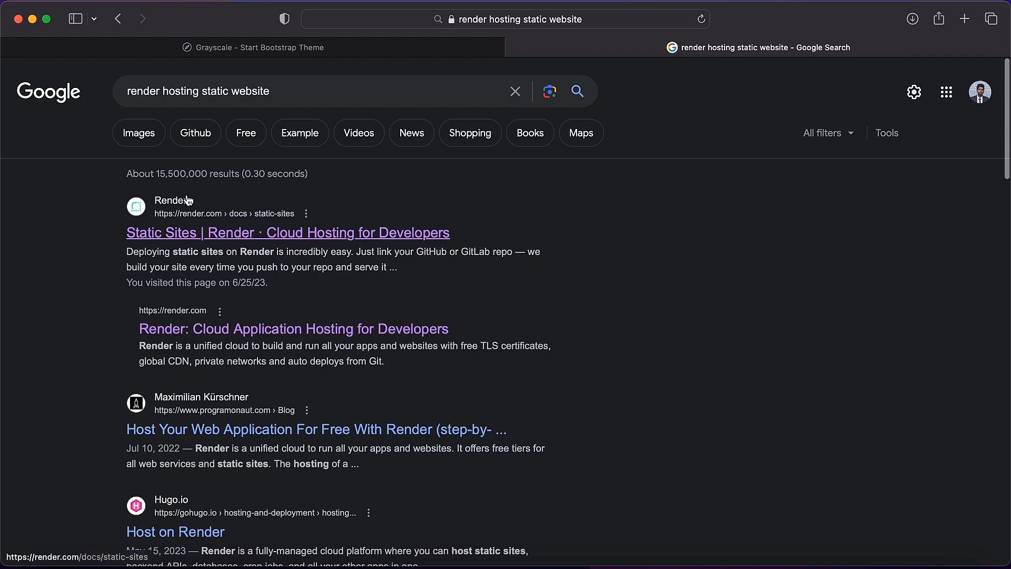
left_click(262, 233)
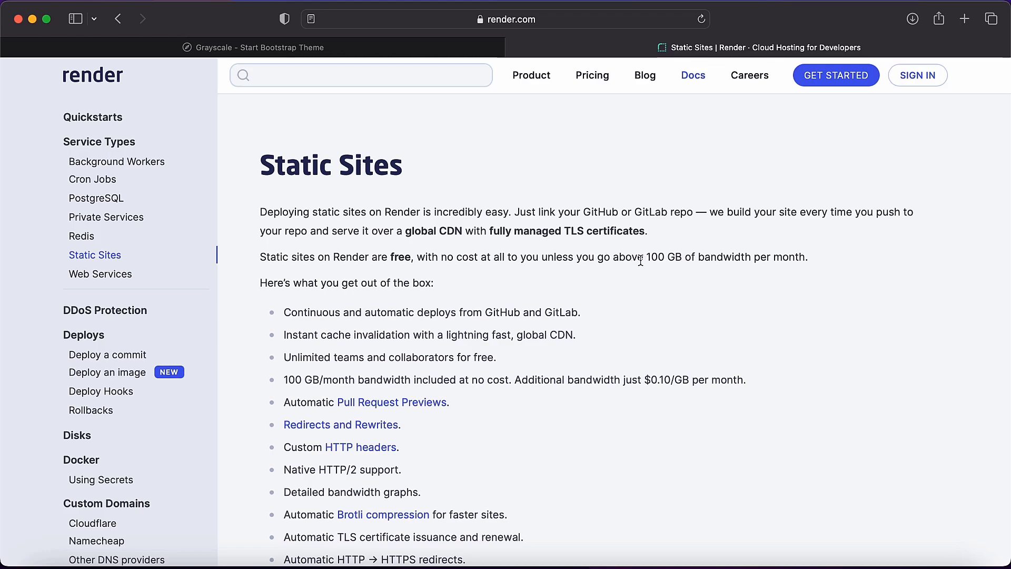
Examine the free monthly bandwidth limit and the extra bandwidth pricing on Render's Static Sites page.
left_click_drag(644, 258, 808, 258)
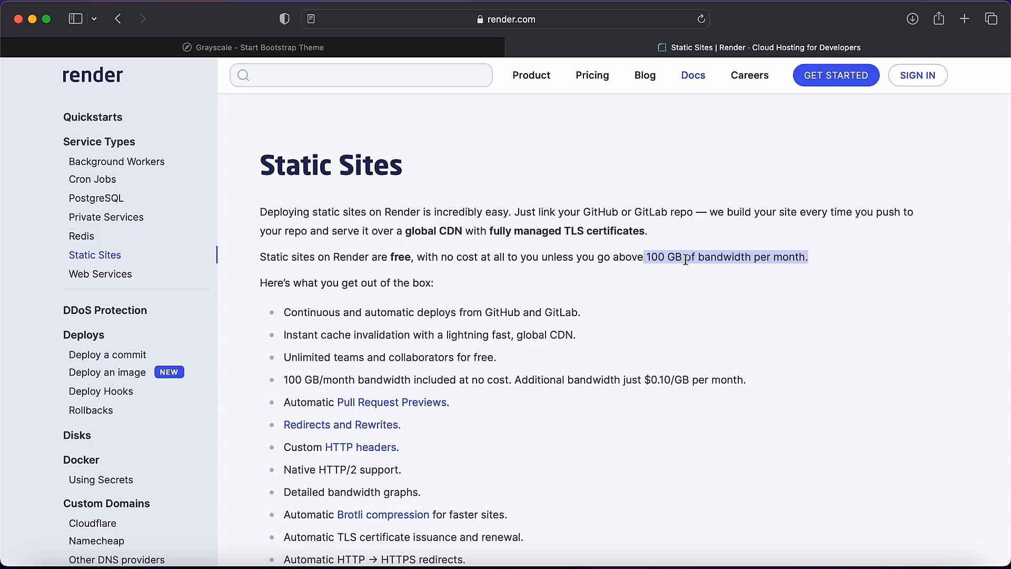
left_click_drag(284, 380, 755, 379)
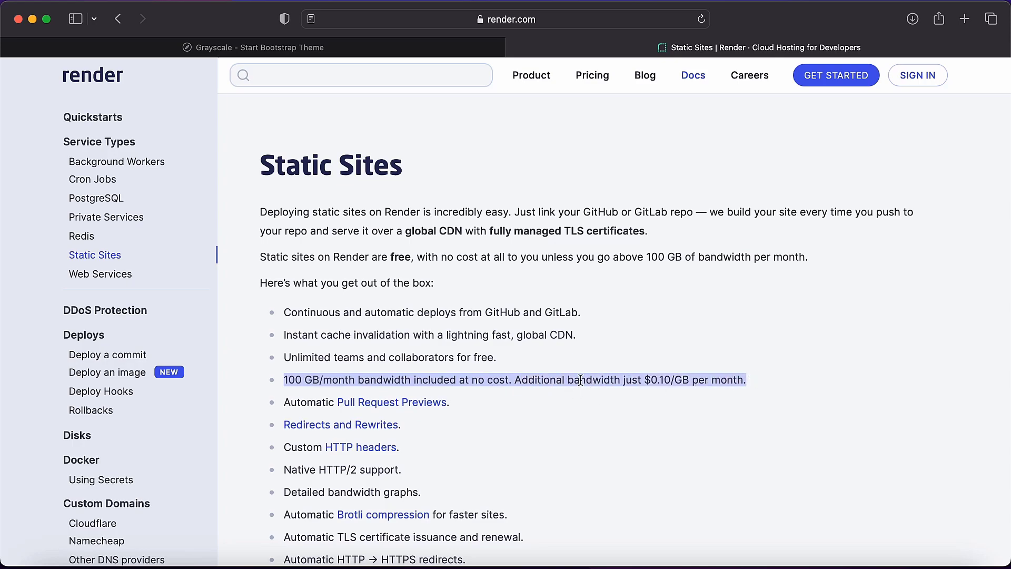
left_click(578, 355)
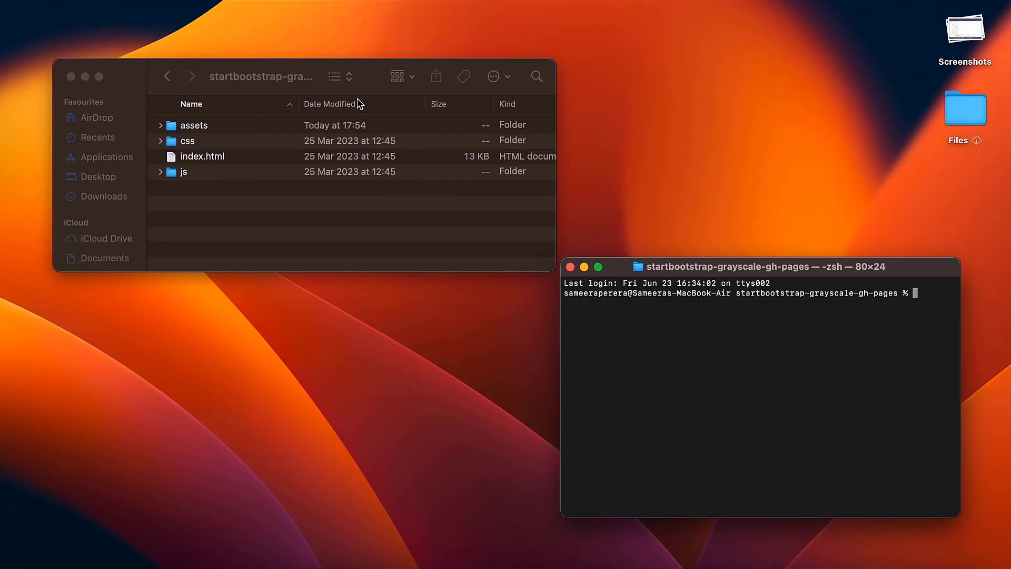
Check the file information of assets, css, index.html and js in the Finder project folder, and close the info windows.
left_click(256, 170)
left_click_drag(256, 199, 235, 112)
right_click(249, 147)
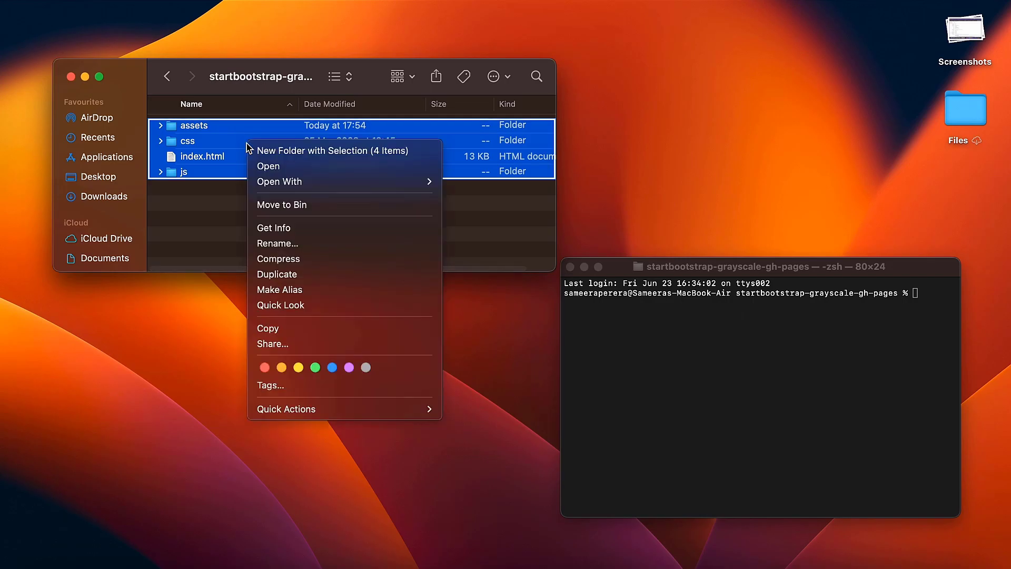
left_click(289, 228)
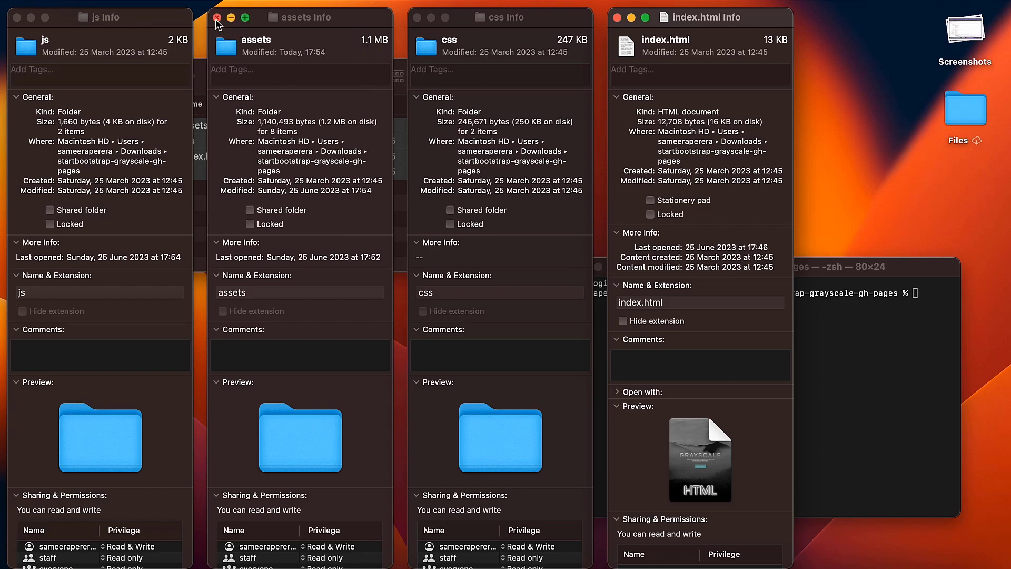
left_click(216, 18)
left_click(17, 18)
left_click(417, 18)
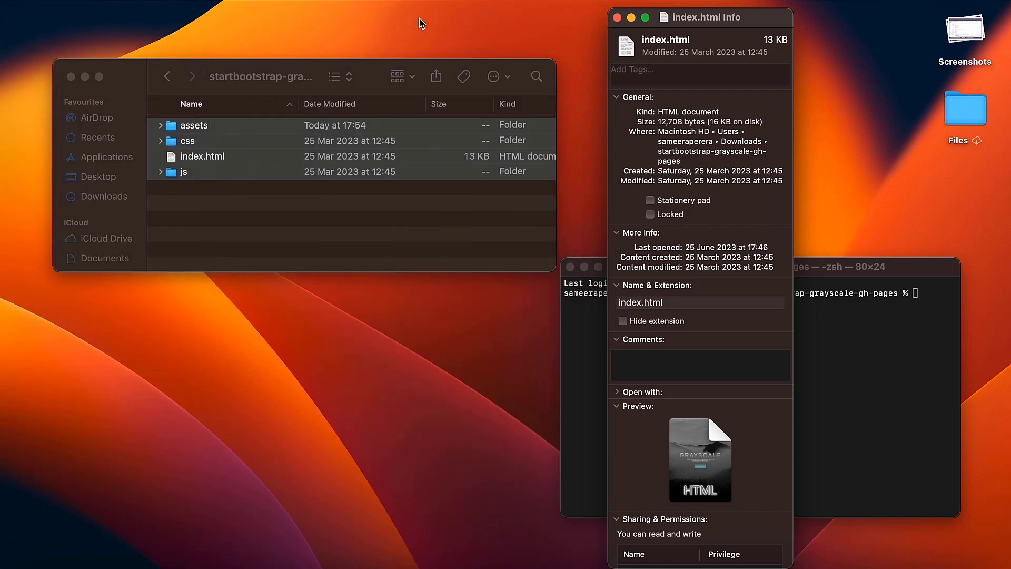
left_click(617, 19)
key("super+a")
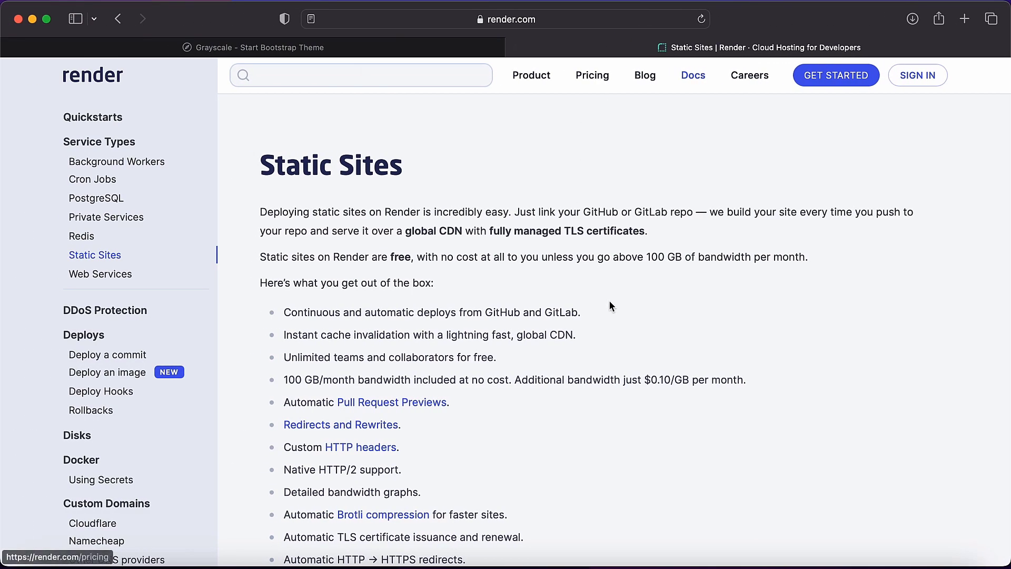
Review Render's static site feature list, focusing on automatic deploys from GitHub and GitLab and on custom domain support.
scroll(602, 353, "down", 5)
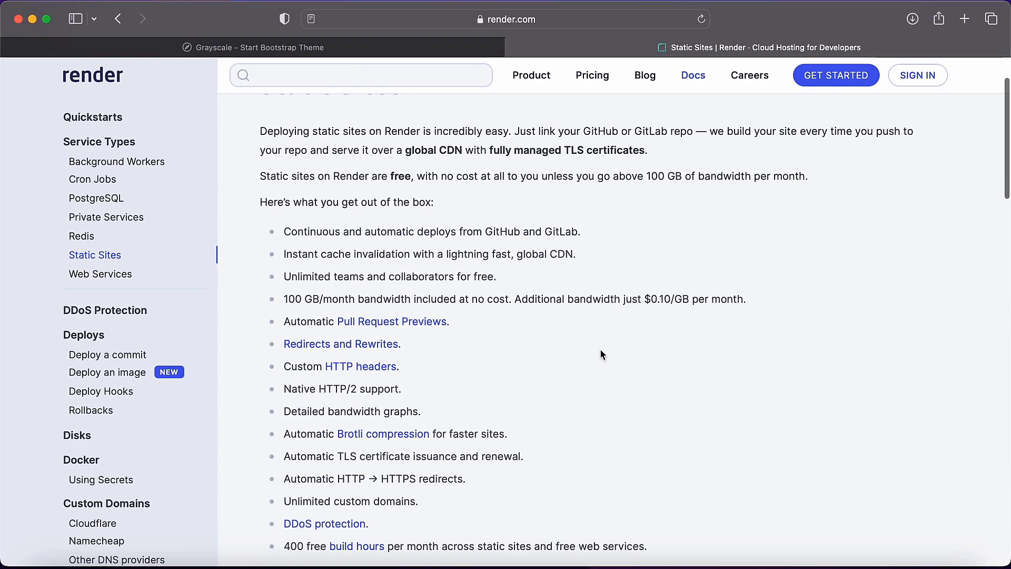
scroll(602, 354, "down", 1)
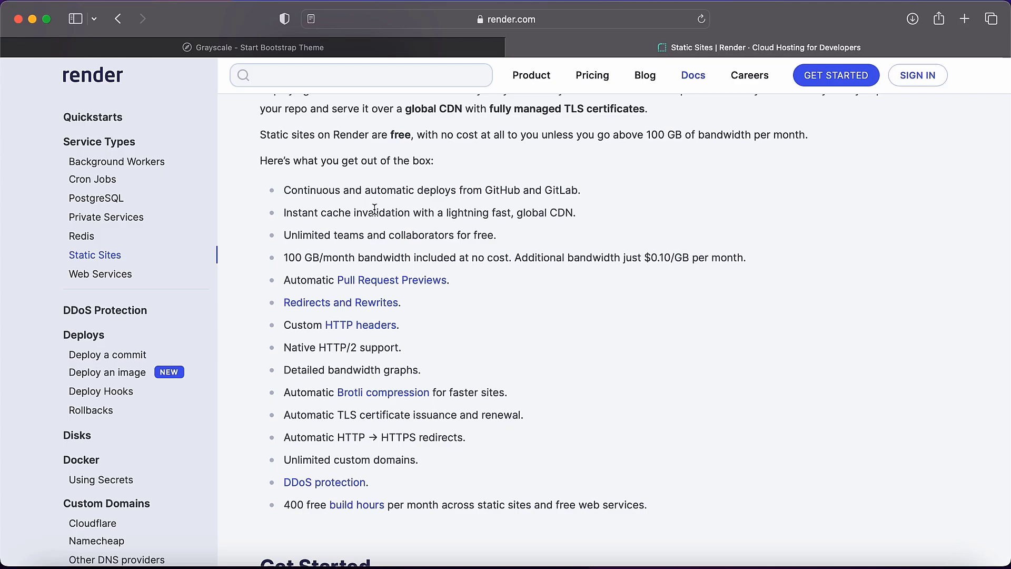
left_click_drag(283, 189, 609, 190)
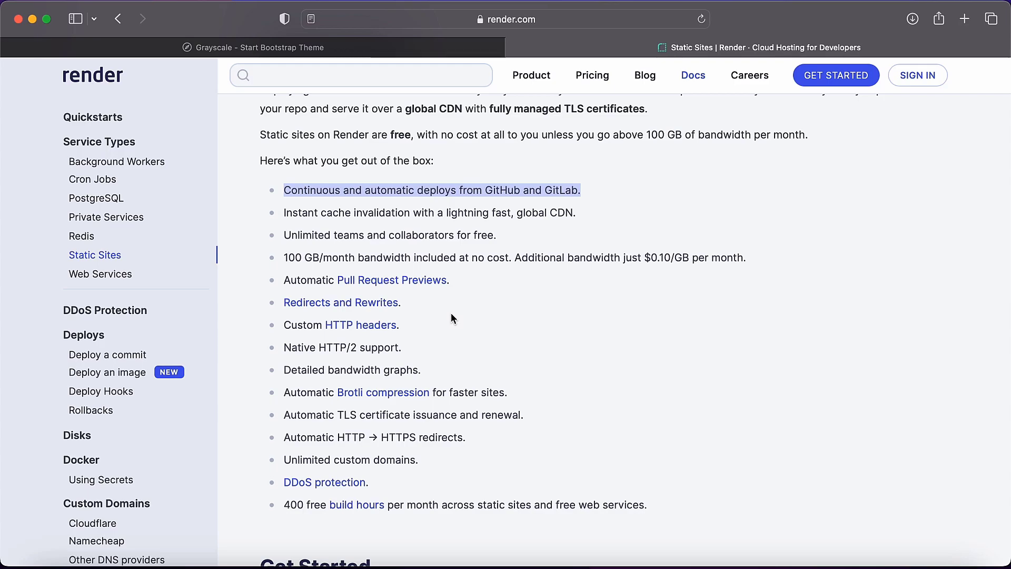
scroll(452, 316, "down", 1)
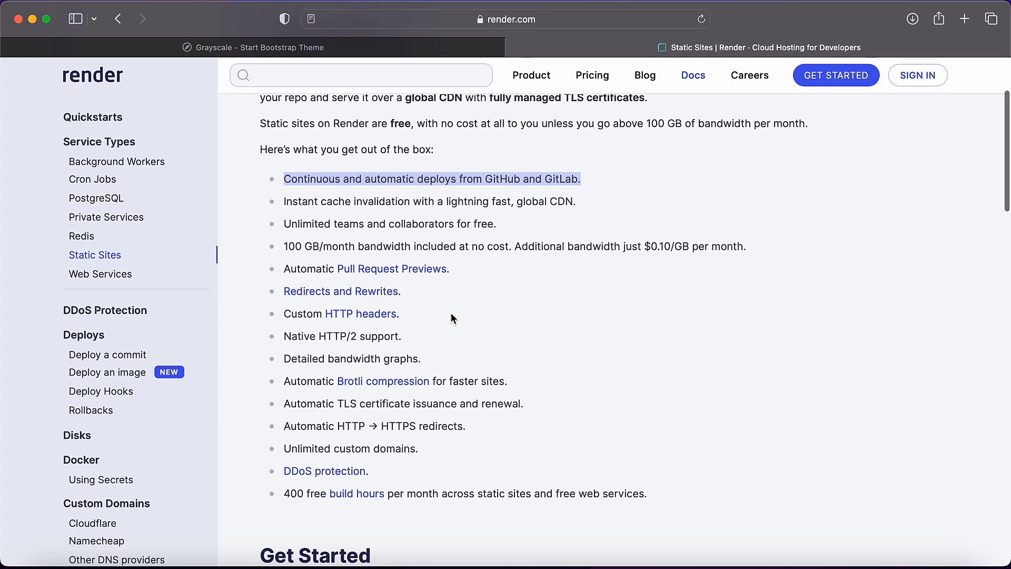
left_click_drag(285, 450, 420, 444)
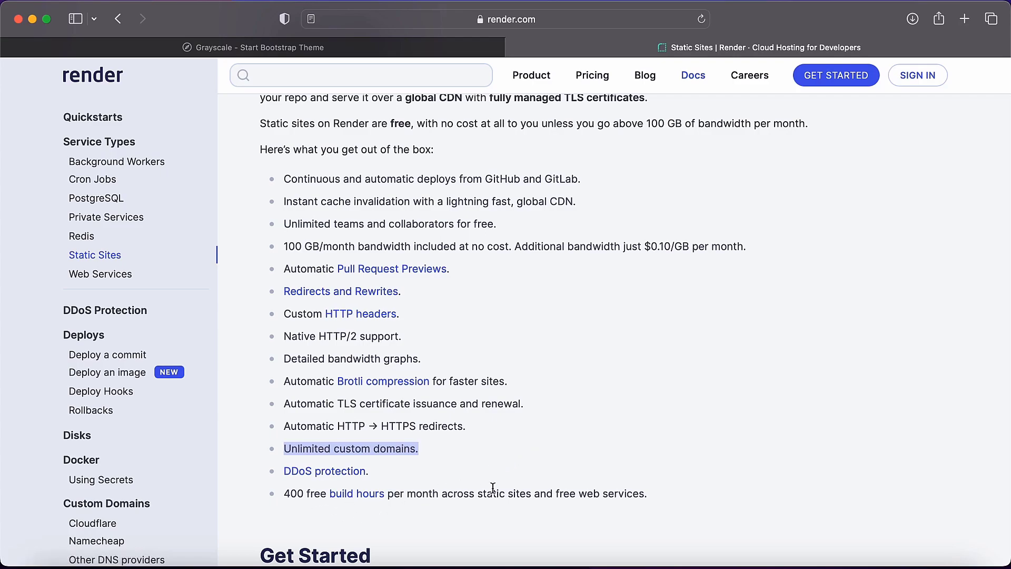
scroll(492, 488, "down", 6)
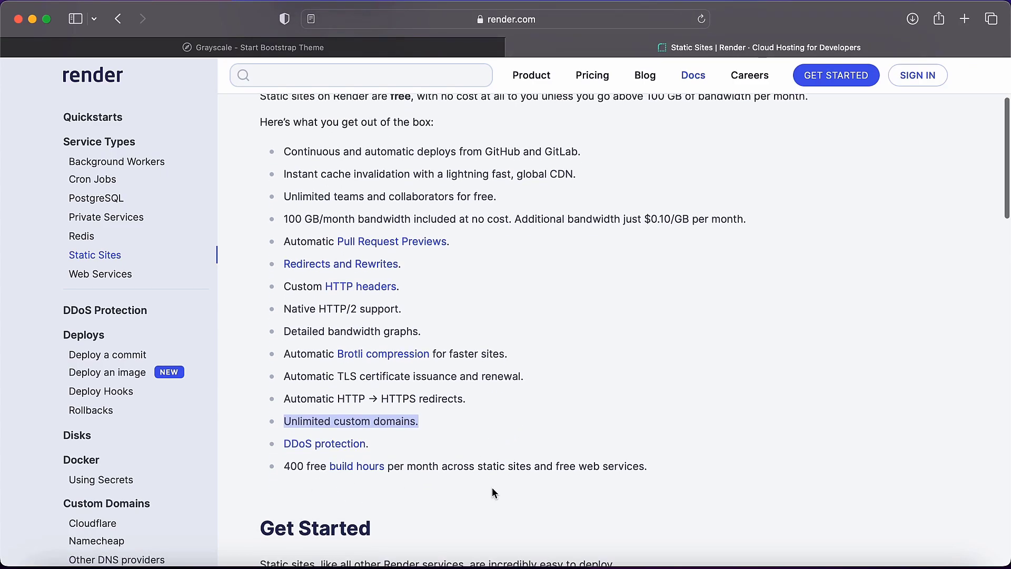
left_click(492, 488)
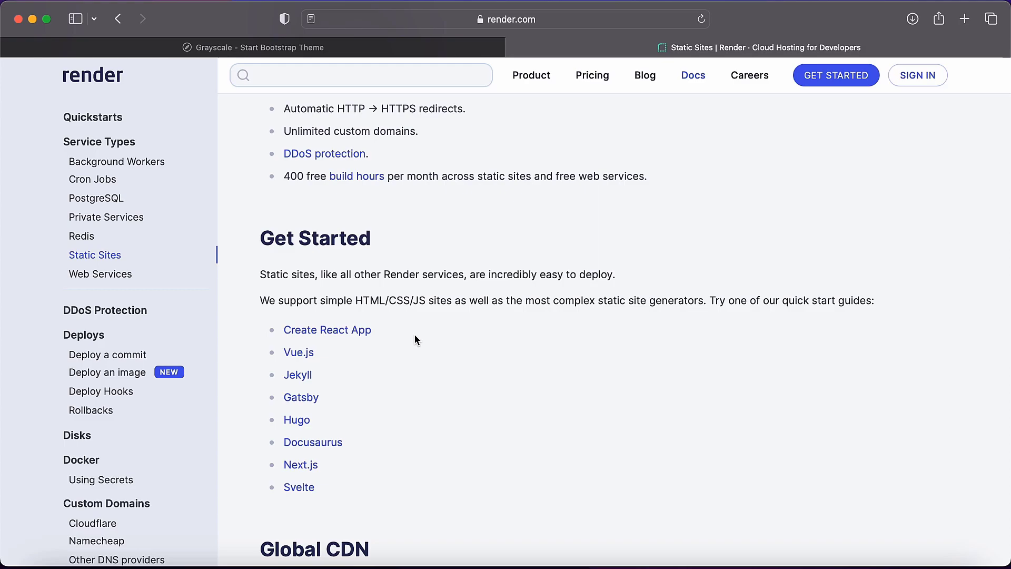
Read the rest of the Static Sites page from Get Started onward, focusing on the Custom Domains section.
scroll(415, 339, "down", 2)
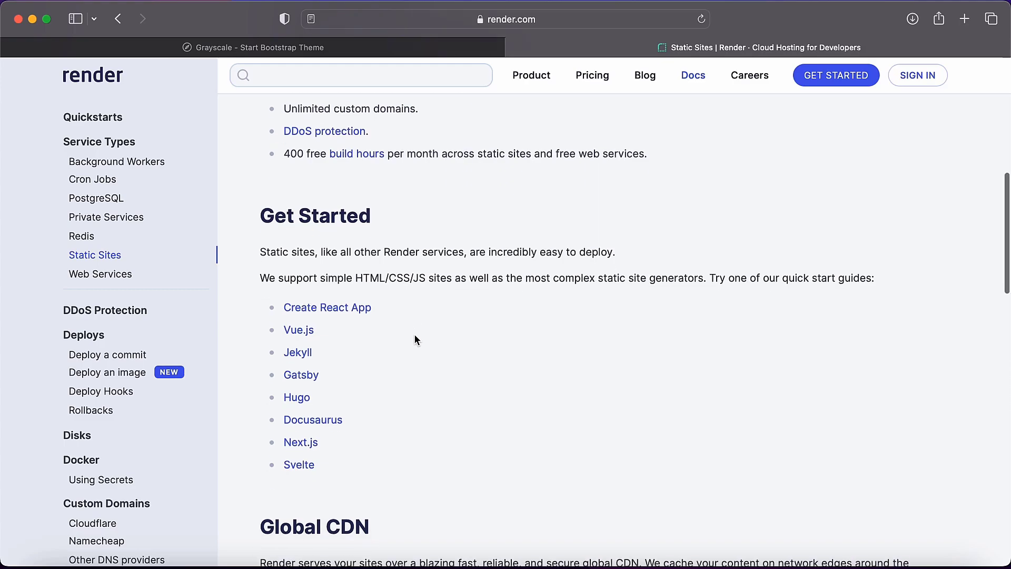
scroll(415, 335, "down", 15)
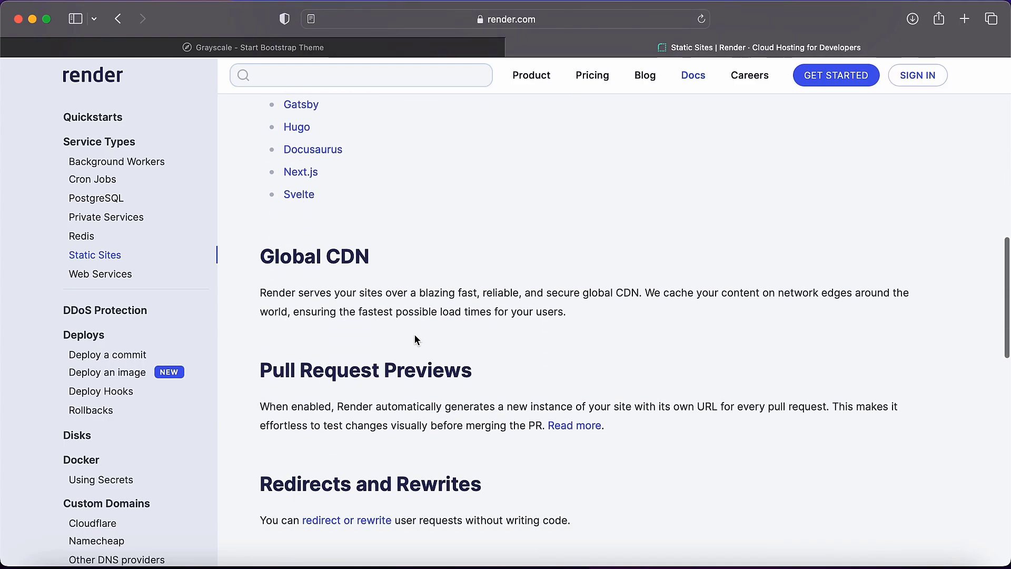
scroll(414, 335, "down", 7)
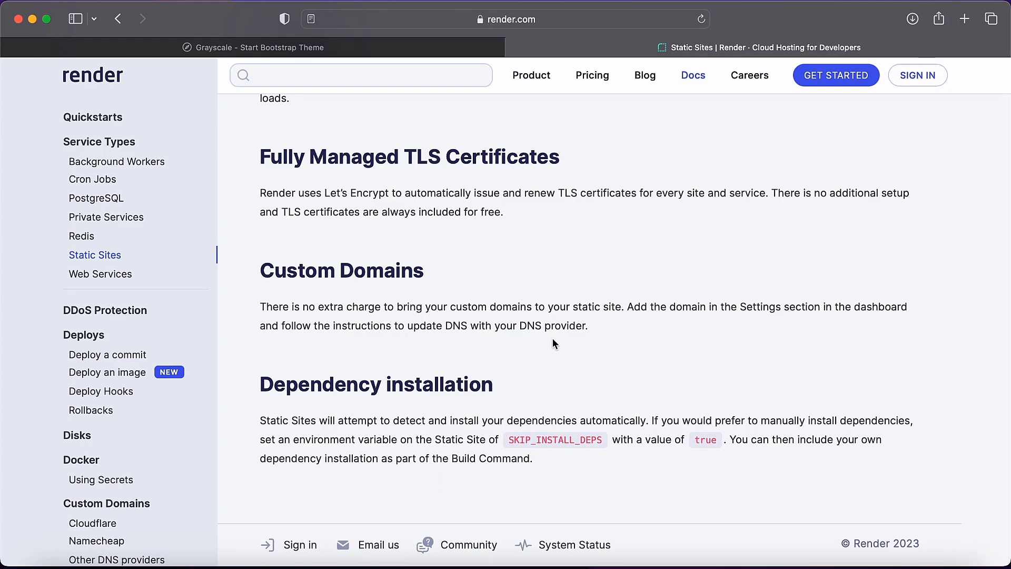
left_click_drag(599, 326, 256, 312)
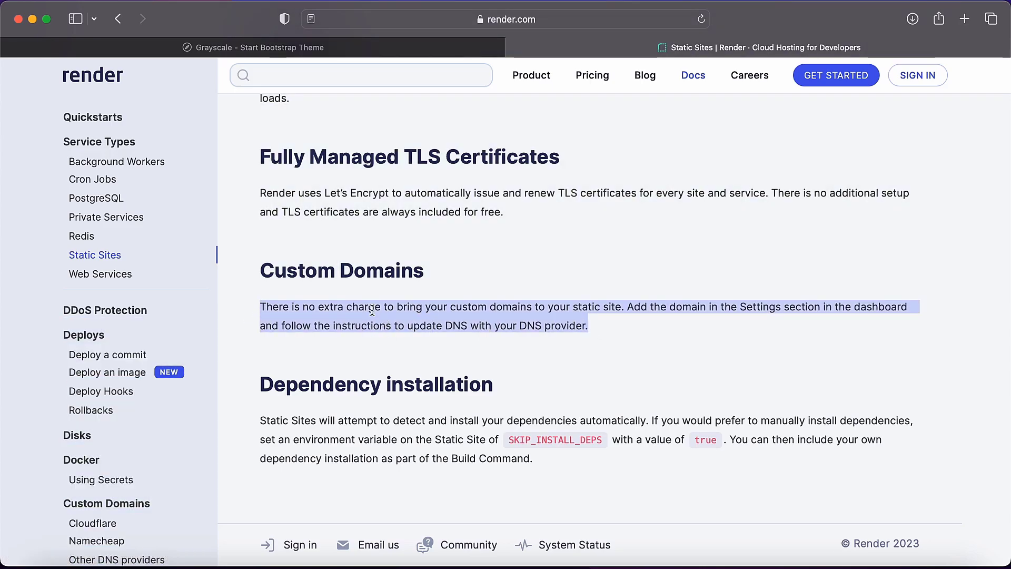
scroll(397, 311, "up", 20)
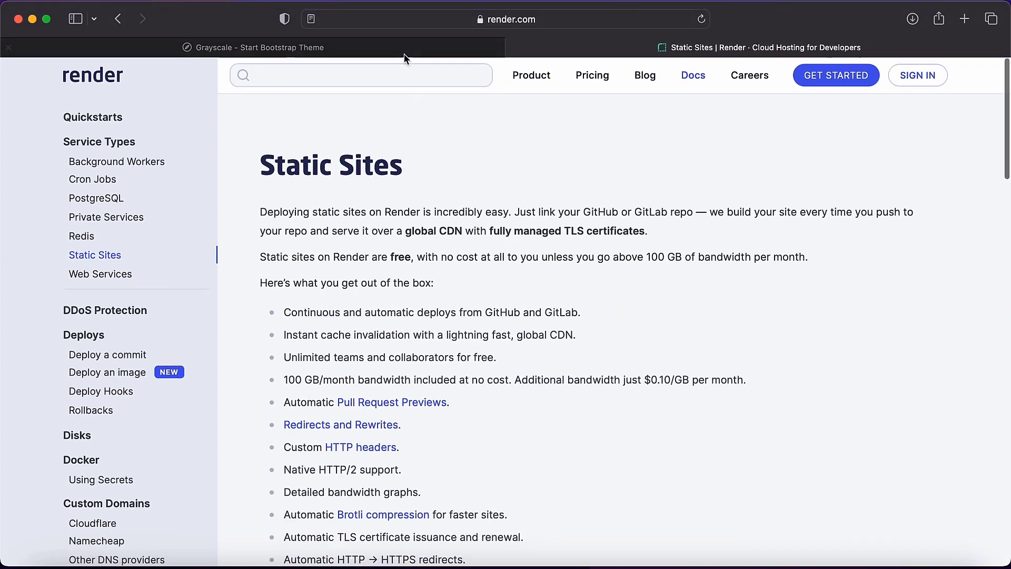
Open GitHub's new repository form in a new browser tab and name the repository static-html-site.
left_click(387, 50)
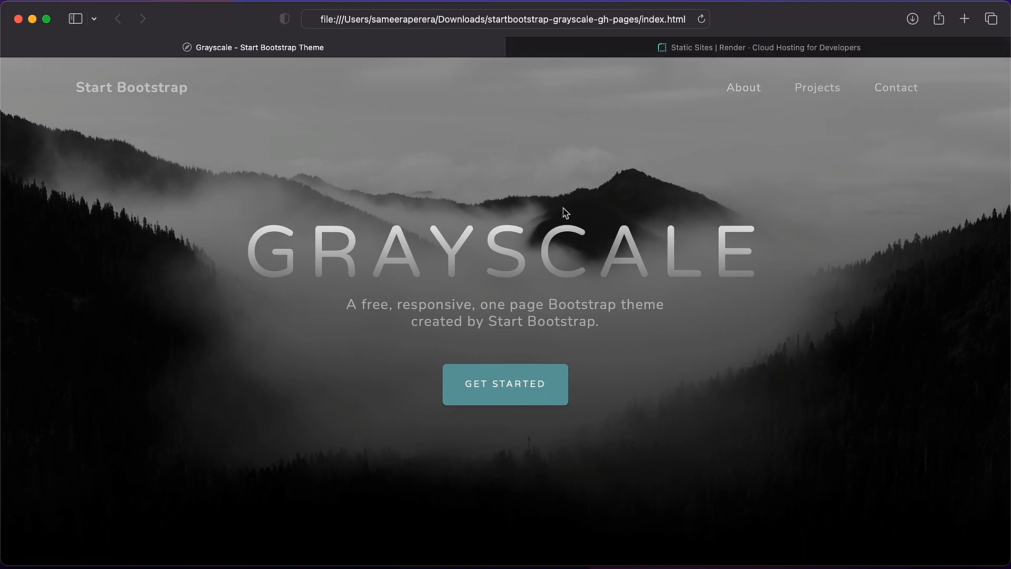
left_click(964, 19)
left_click(214, 181)
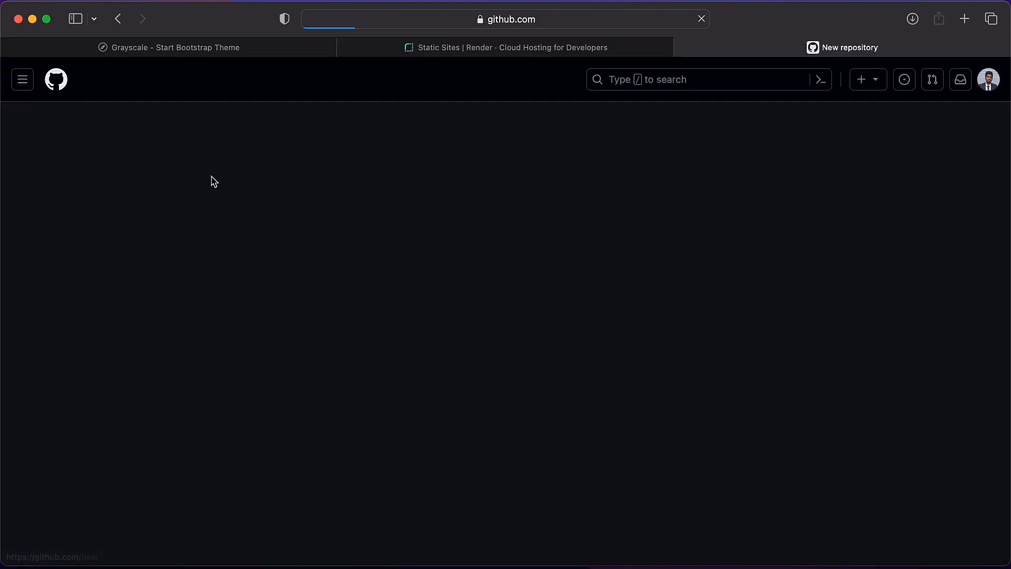
left_click(441, 253)
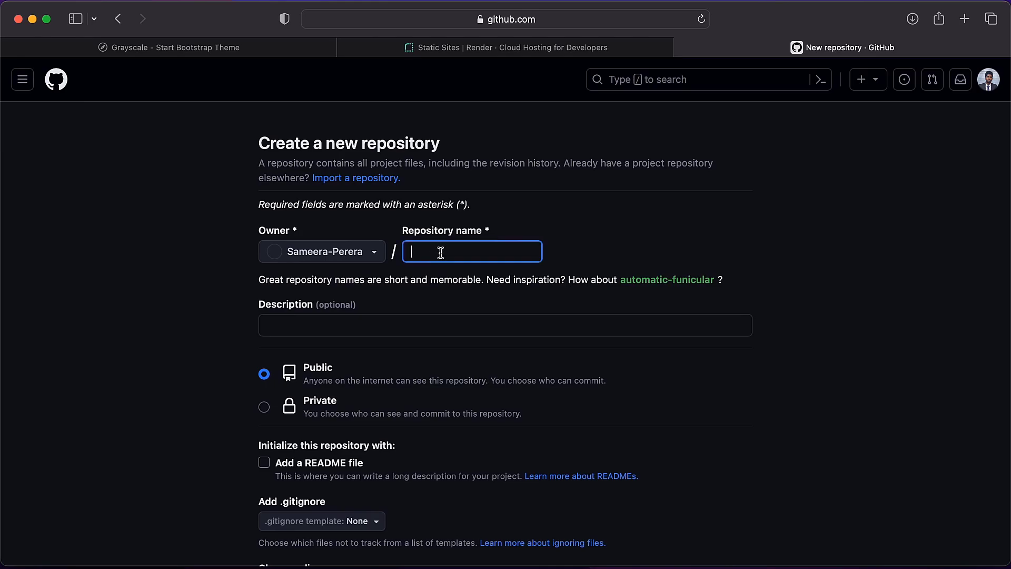
type("static-")
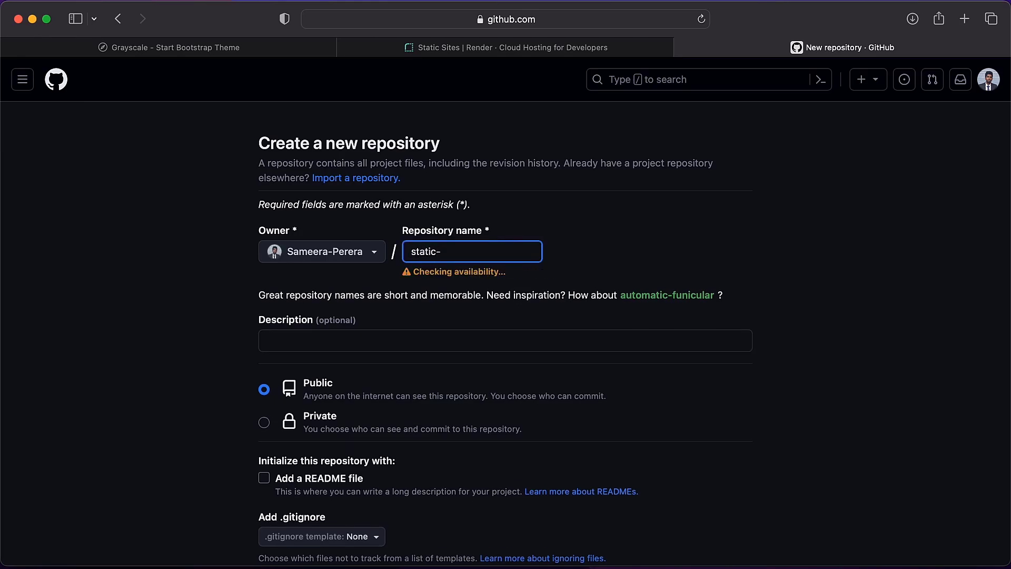
type("html-site")
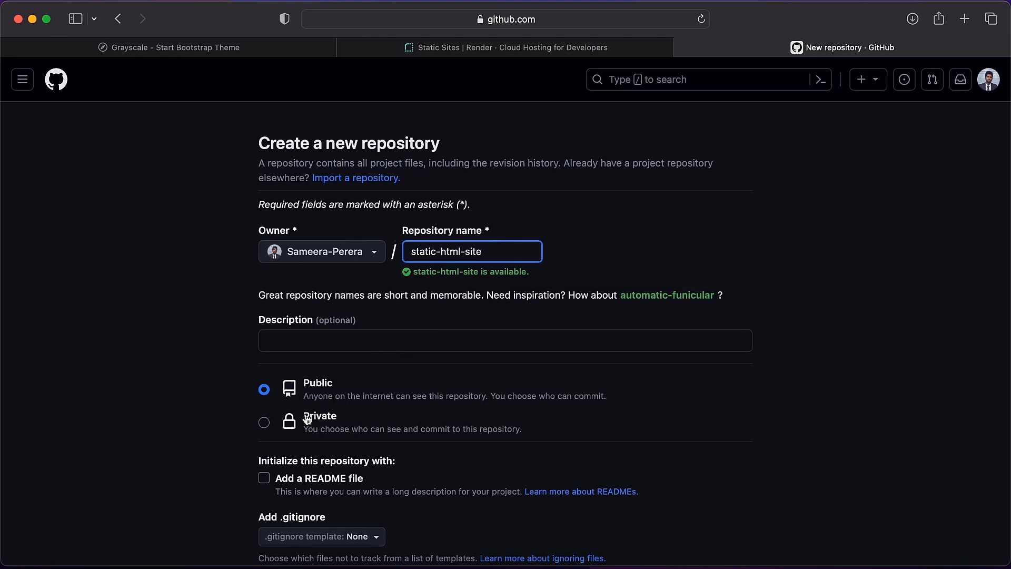
Set the repository's visibility to Private and create it without a README, .gitignore or license.
left_click(264, 422)
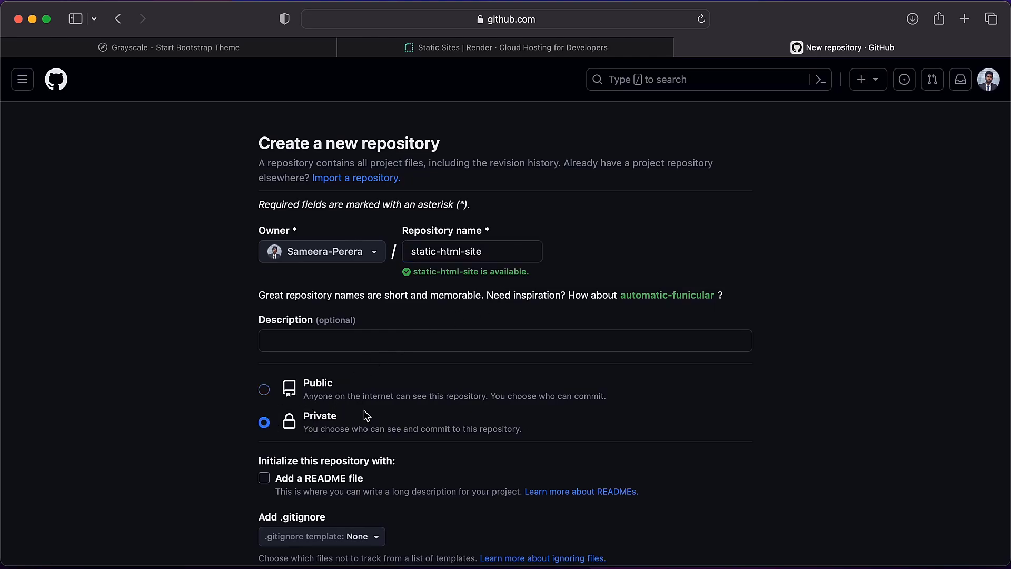
scroll(364, 415, "down", 3)
scroll(367, 414, "down", 3)
scroll(367, 414, "up", 5)
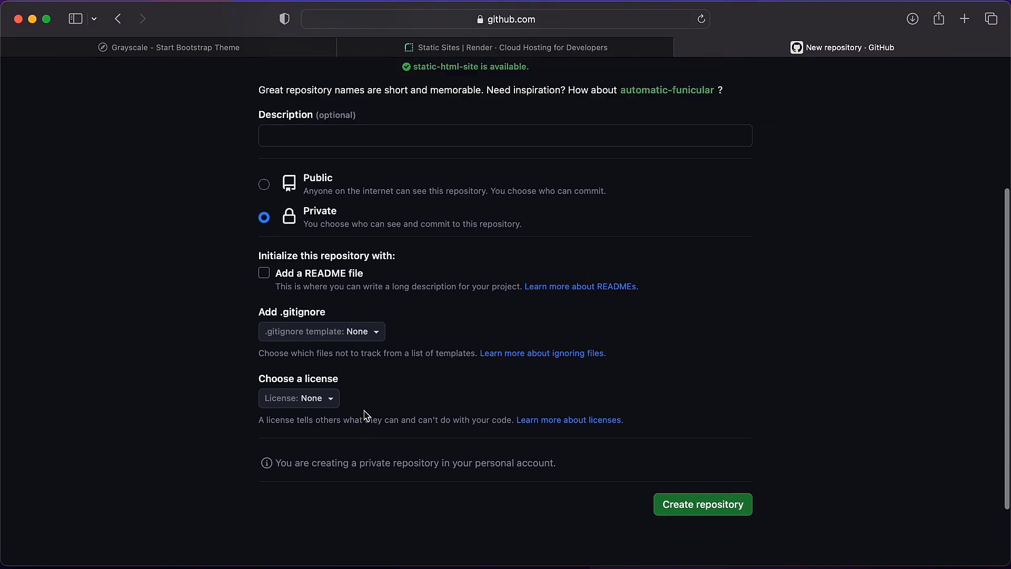
scroll(367, 416, "down", 3)
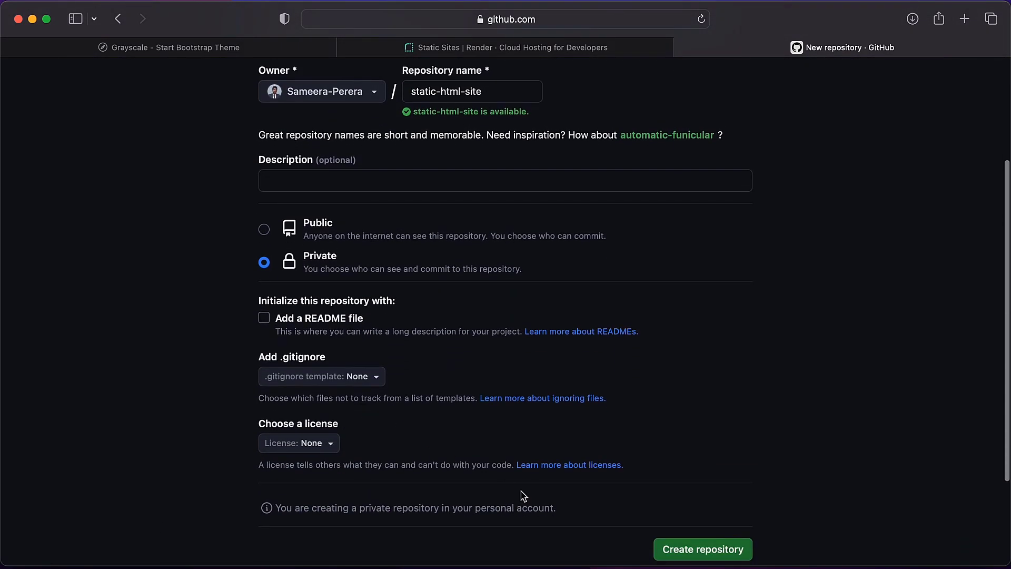
left_click(672, 551)
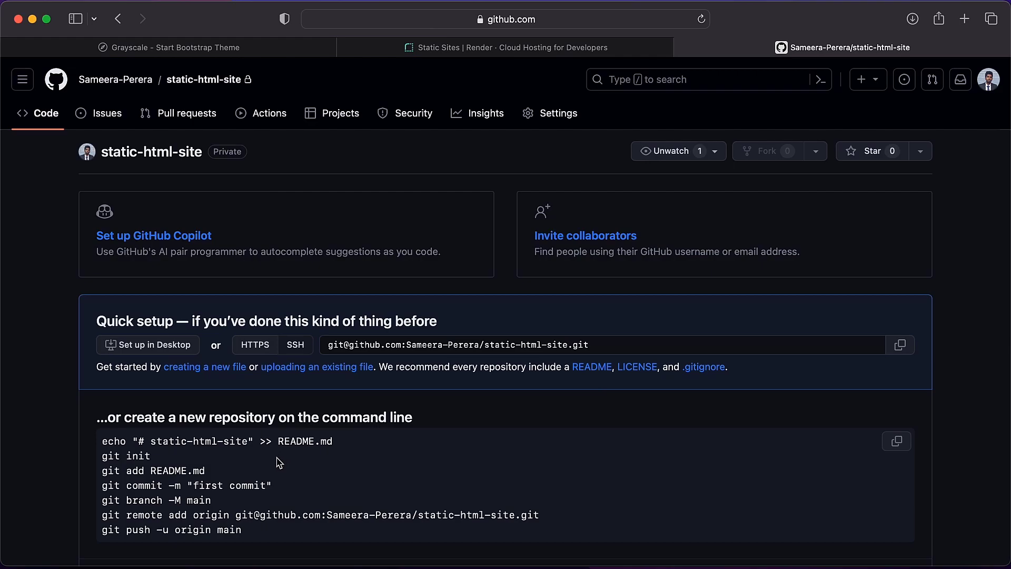
Copy the git init command from GitHub's setup instructions and run it in Terminal in the startbootstrap-grayscale-gh-pages folder.
left_click_drag(101, 456, 164, 456)
key("super+c")
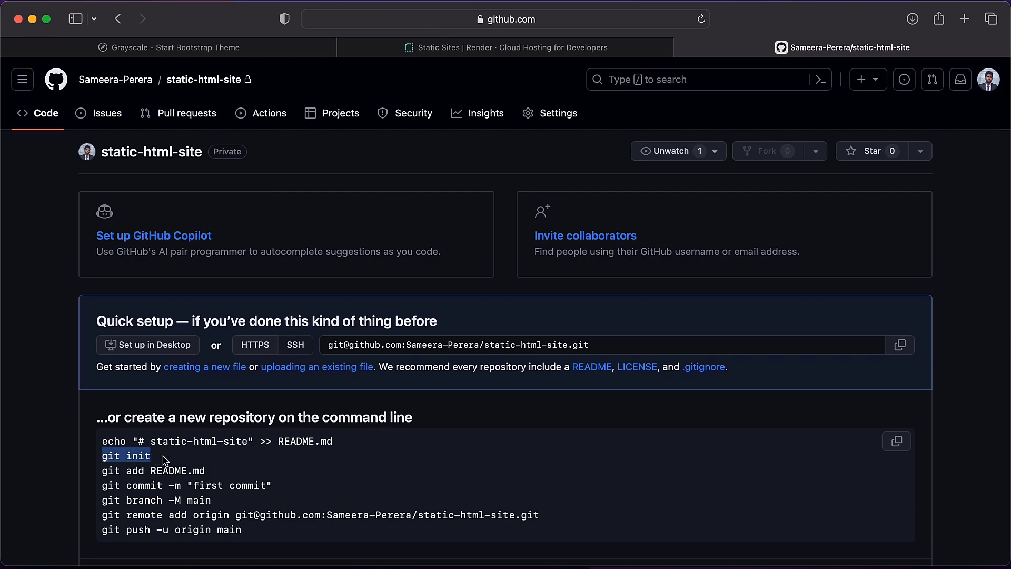
key("ctrl+Right")
left_click(641, 386)
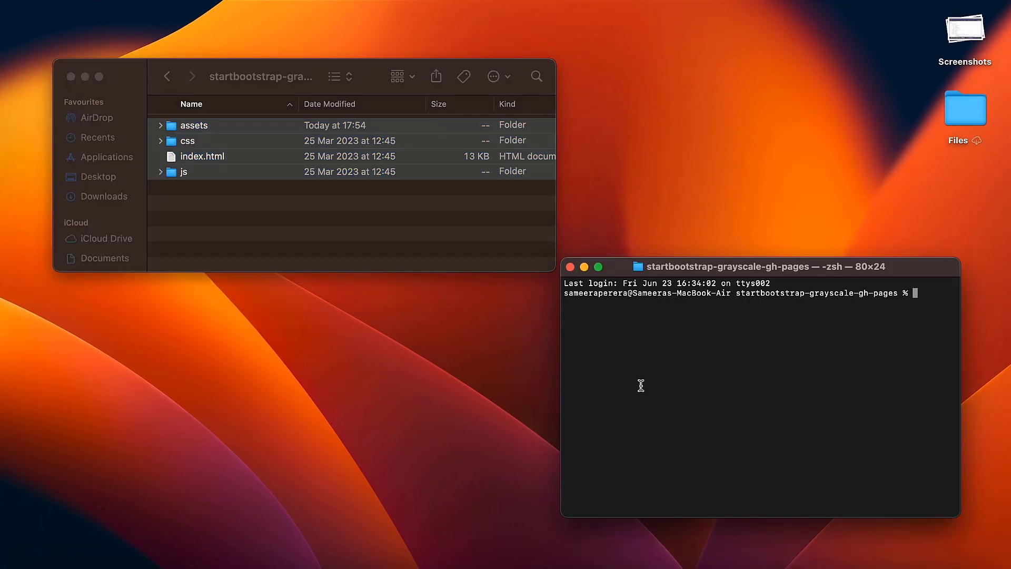
key("super+v")
key("Return")
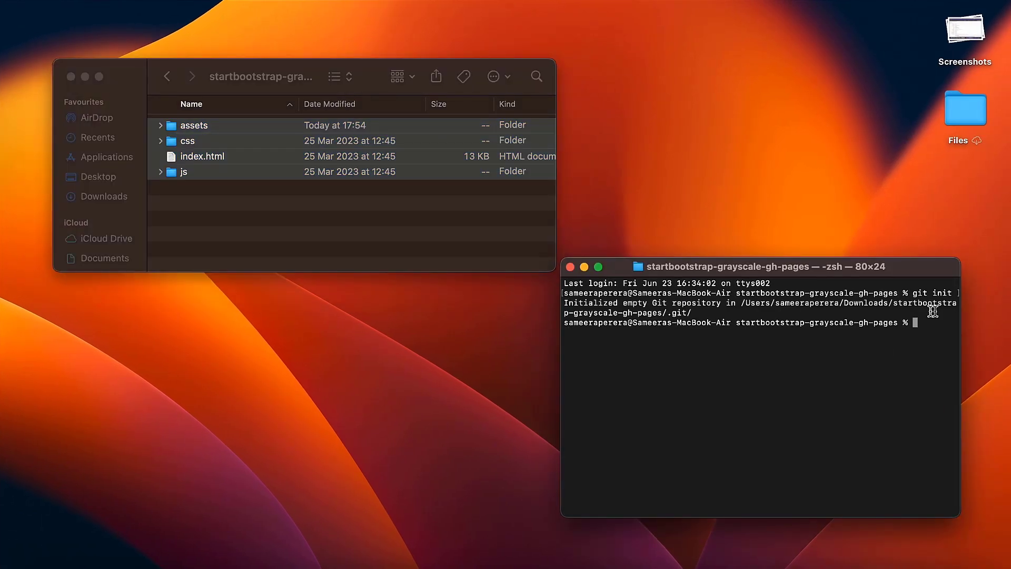
Stage all the website's files in Terminal with git add.
key("ctrl+Left")
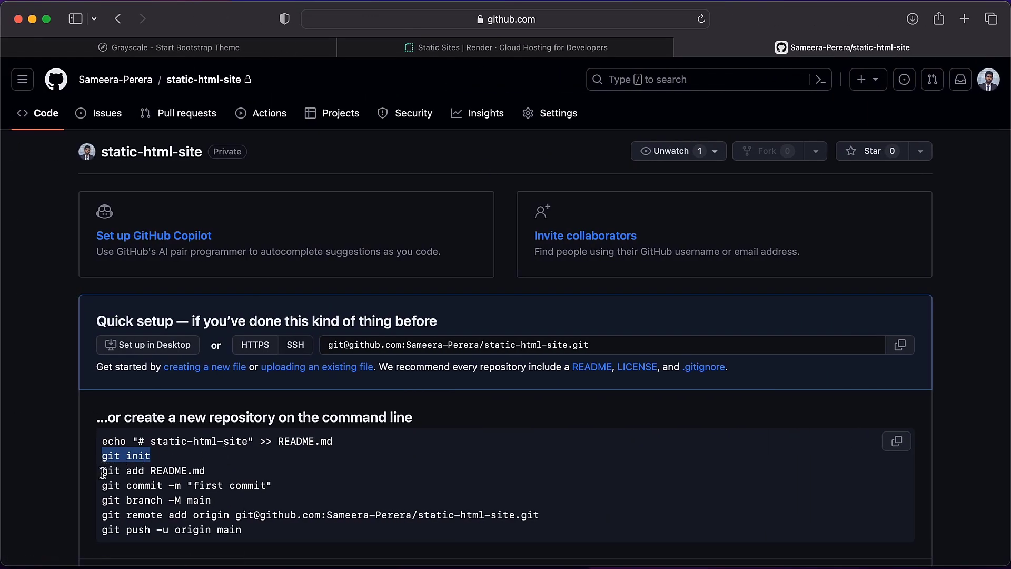
key("ctrl+Right")
type("got")
type("t add .")
key("Return")
Copy the git commit -m "first commit" command from GitHub's setup instructions and run it in Terminal.
key("ctrl+Left")
left_click_drag(102, 485, 306, 485)
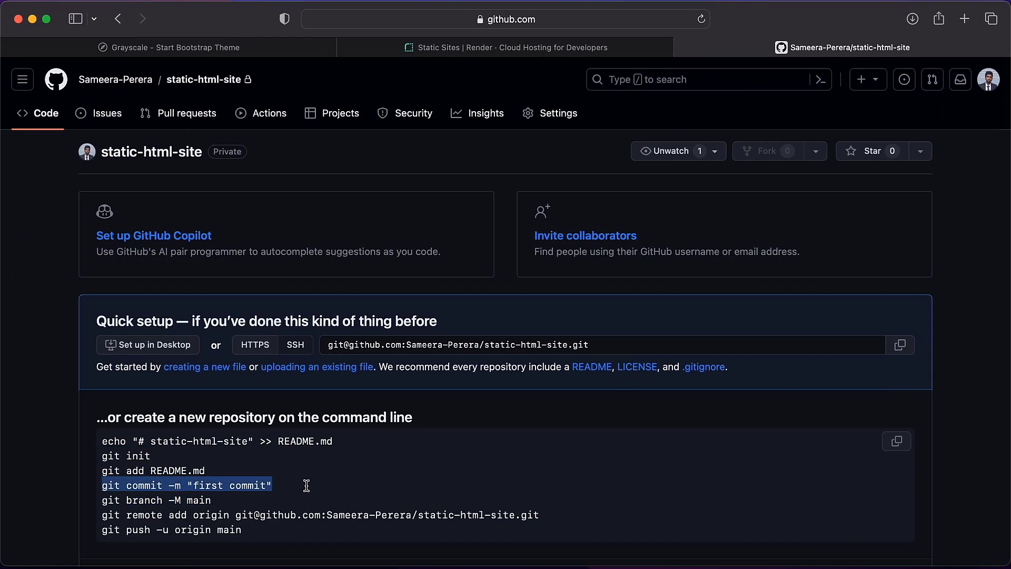
key("super+c")
key("ctrl+Right")
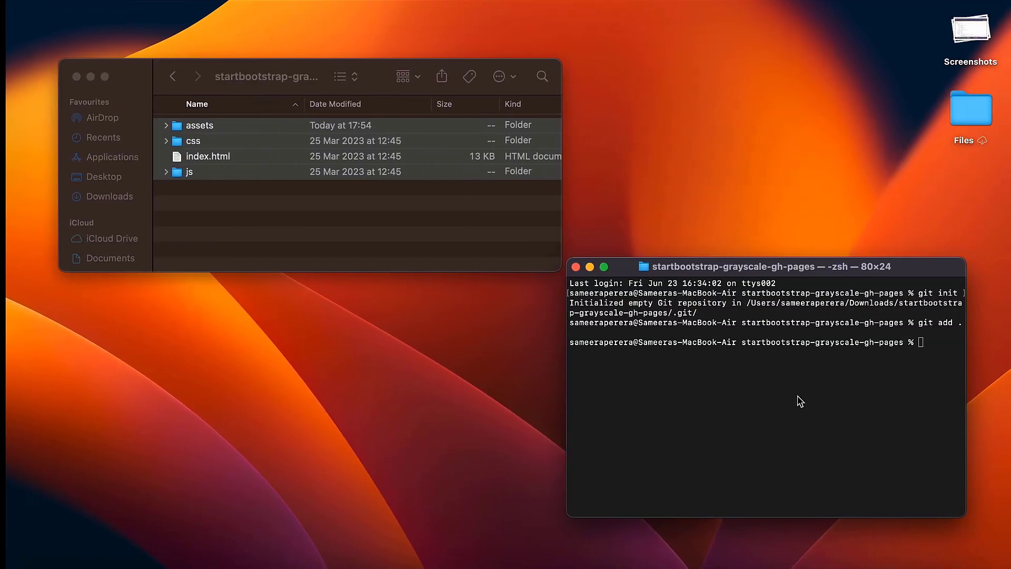
key("super+v")
key("Return")
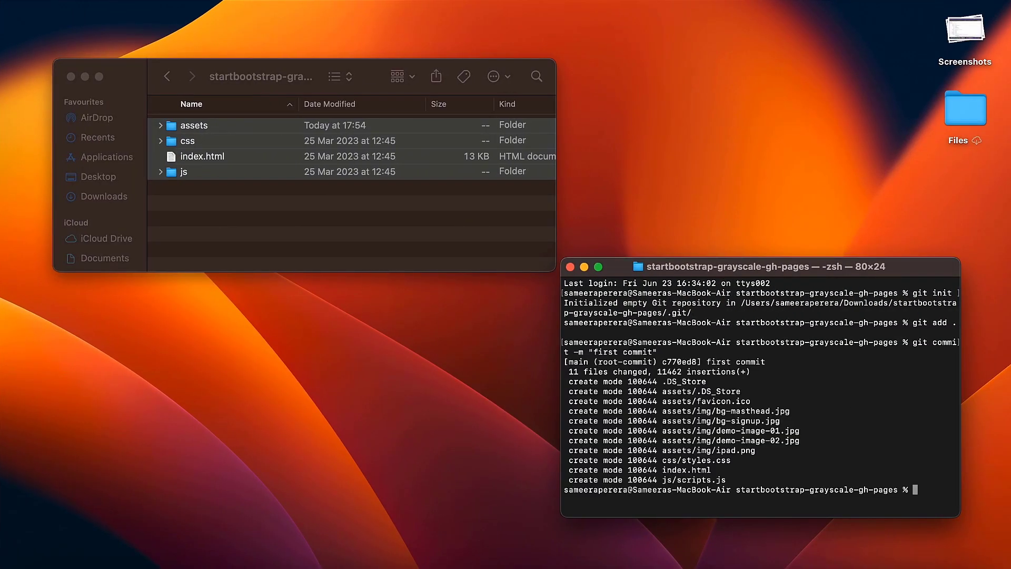
Copy the git branch -M main command from GitHub's instructions and run it in Terminal.
key("ctrl+Left")
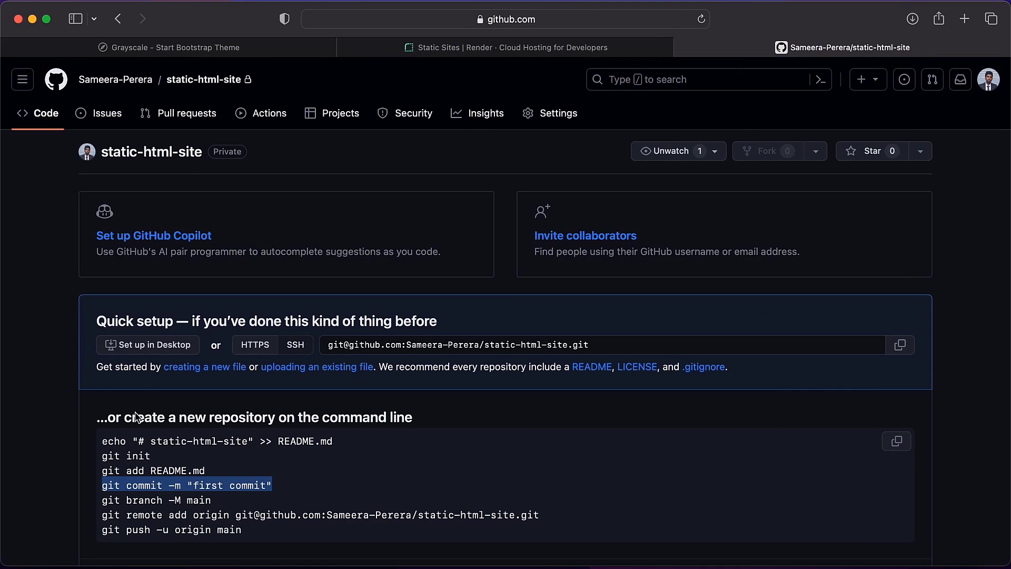
left_click_drag(100, 501, 225, 502)
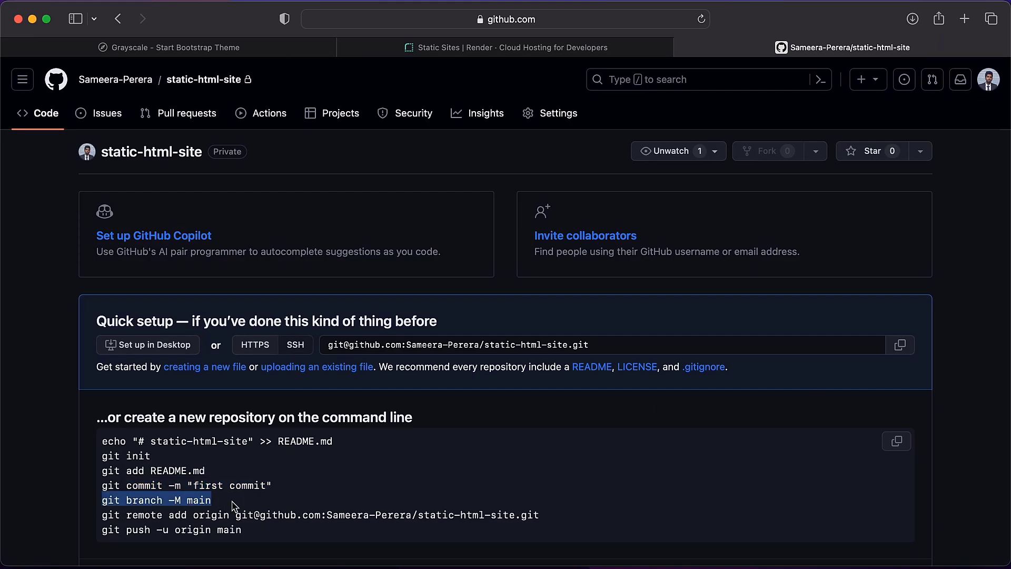
key("ctrl+Right")
key("super+v")
key("Return")
Compare the HTTPS and SSH addresses, keep SSH, and run GitHub's git remote add origin command for static-html-site in Terminal.
key("ctrl+Left")
left_click_drag(103, 519, 545, 512)
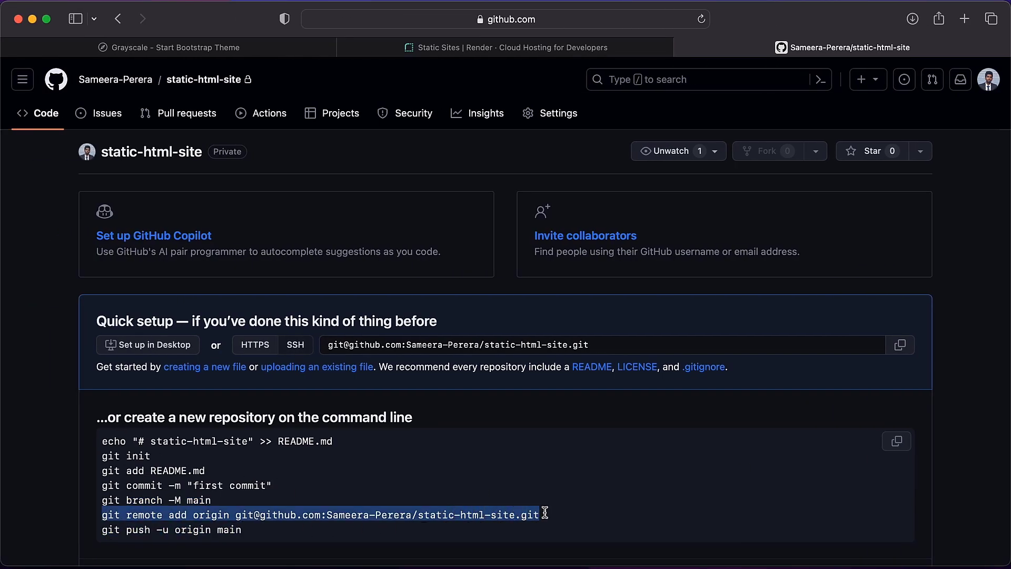
left_click(256, 345)
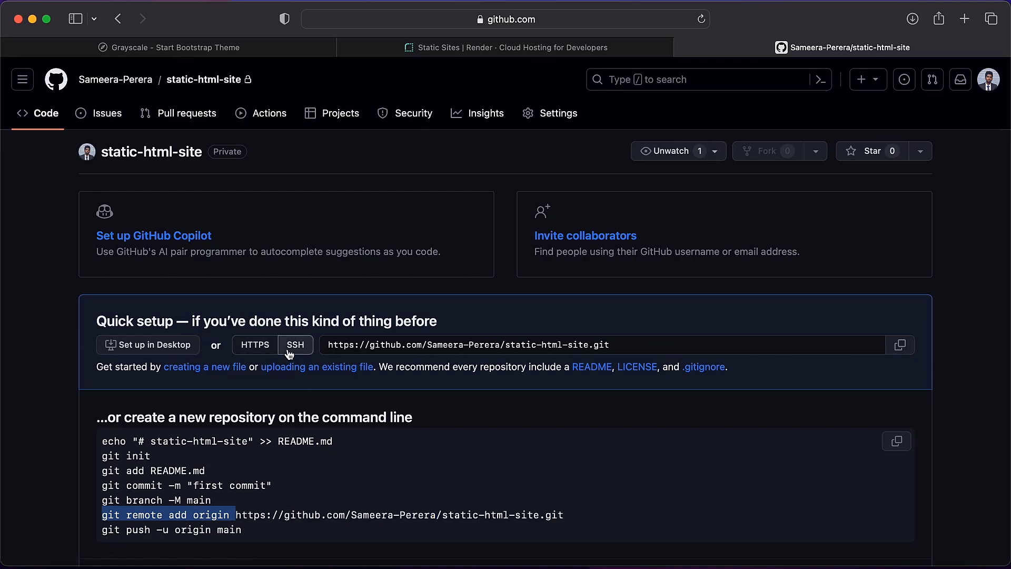
left_click(290, 351)
left_click(255, 345)
left_click(295, 352)
left_click(121, 514)
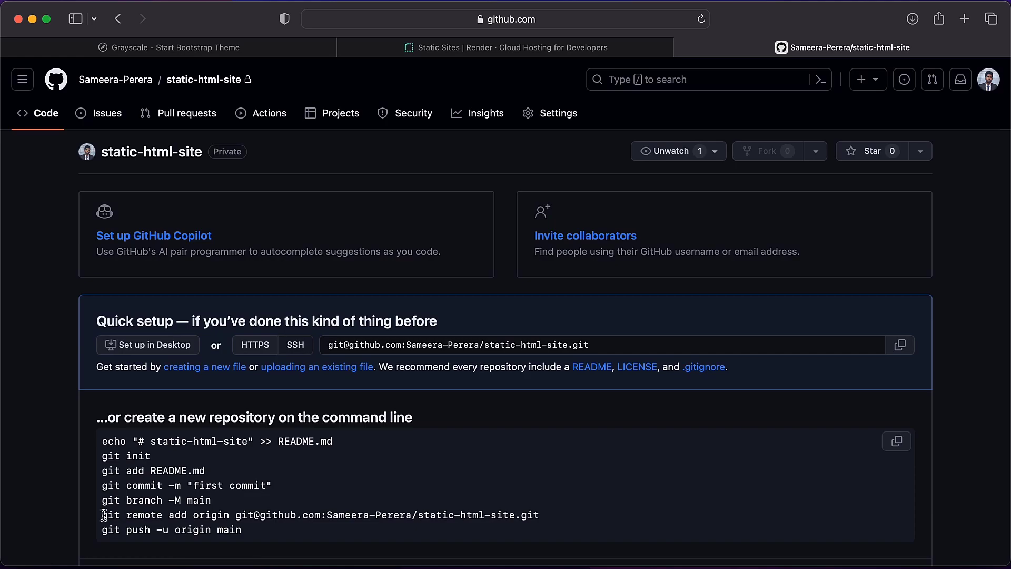
left_click_drag(103, 514, 552, 513)
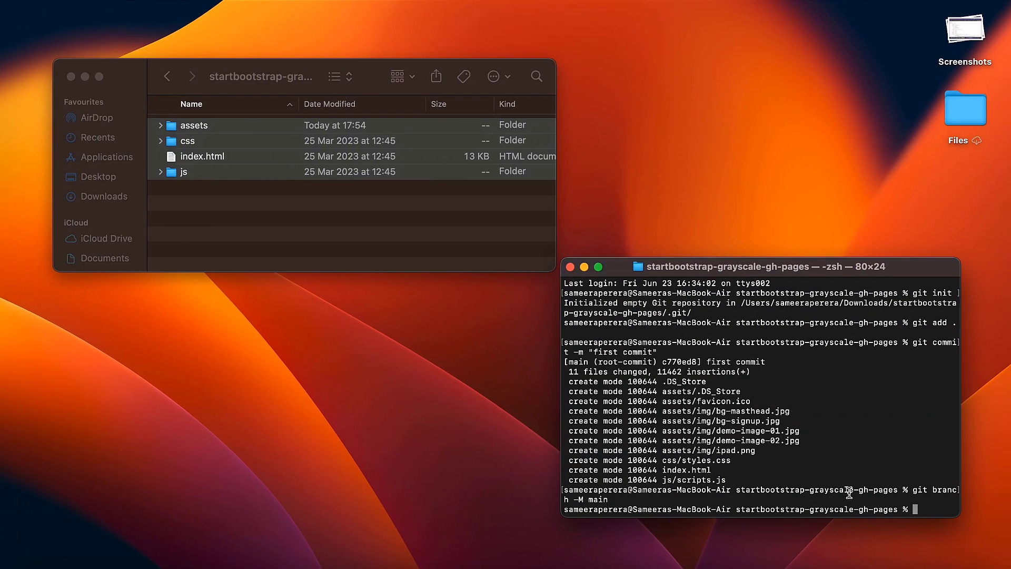
key("super+v")
key("Return")
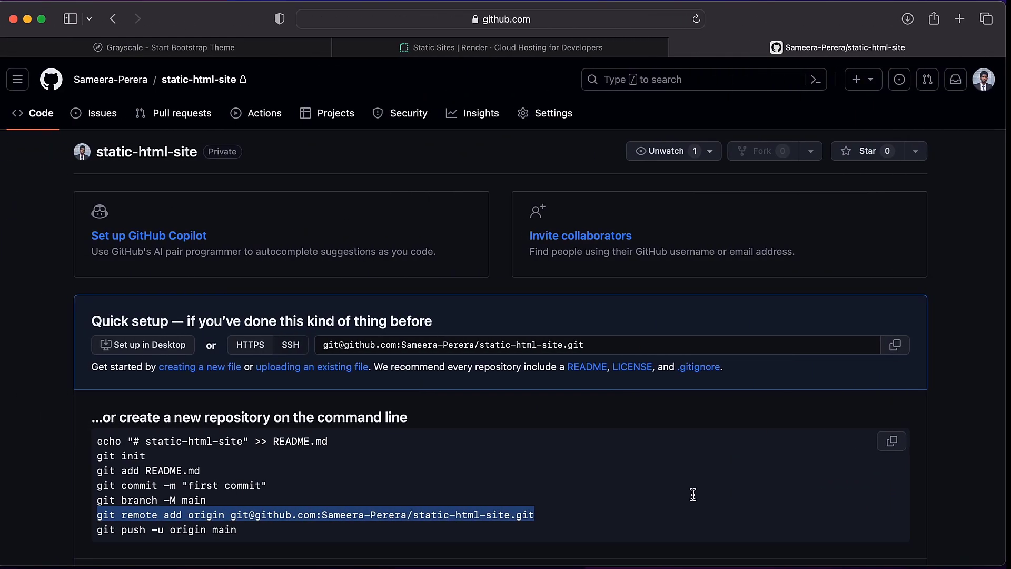
Push the commit with git push -u origin main, entering the SSH key passphrase, and reopen the static-html-site repository page on GitHub.
left_click_drag(100, 534, 261, 535)
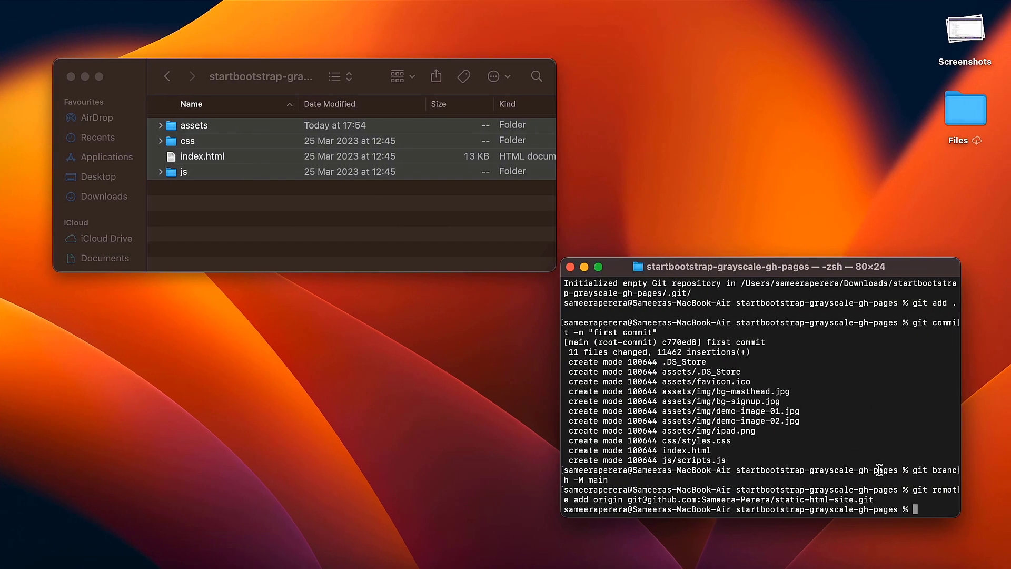
key("super+v")
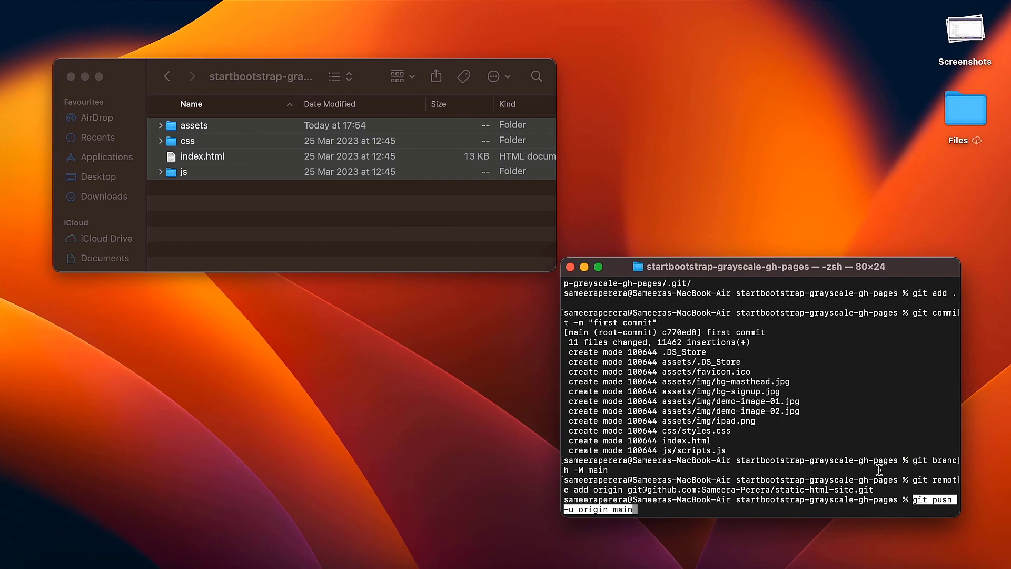
key("Return")
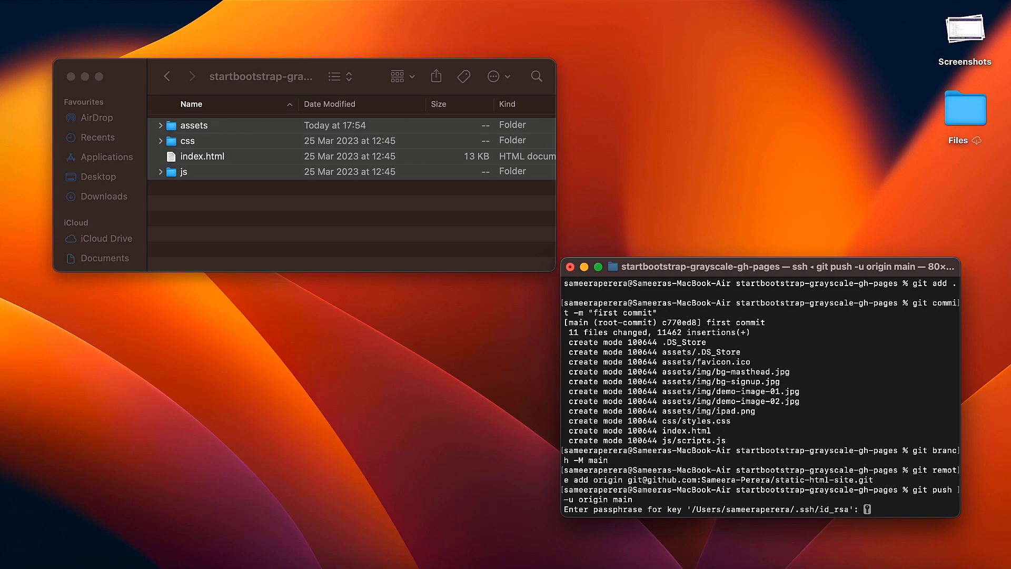
key("Return")
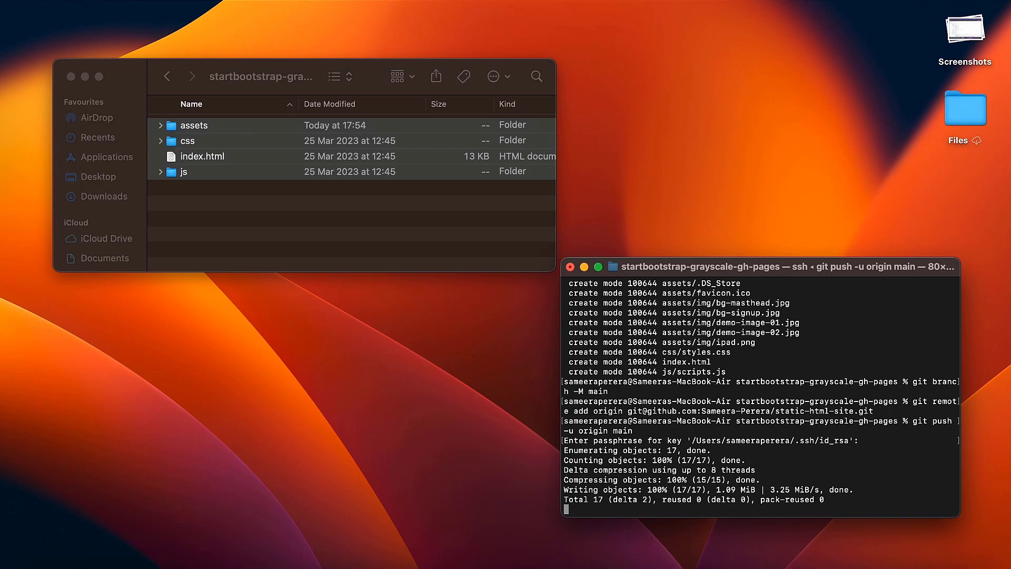
key("ctrl+Left")
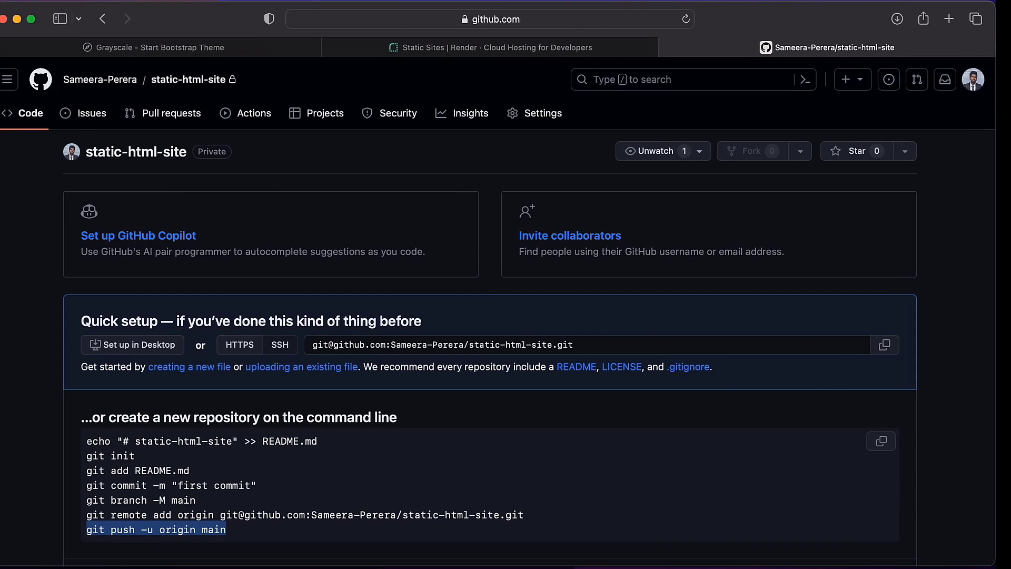
left_click(192, 84)
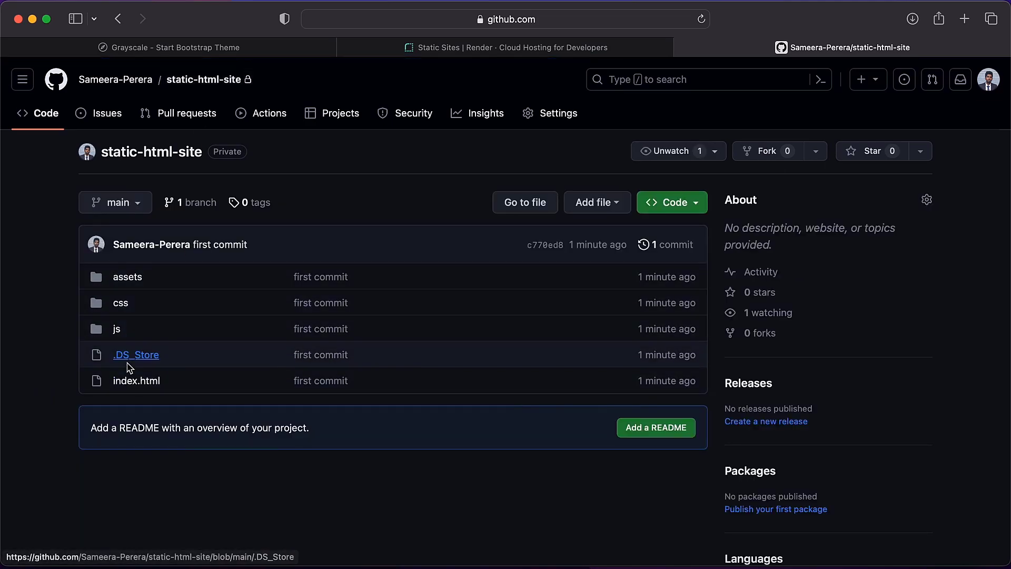
Open the Render dashboard from the Static Sites page and start a new Static Site.
left_click(523, 50)
left_click(903, 75)
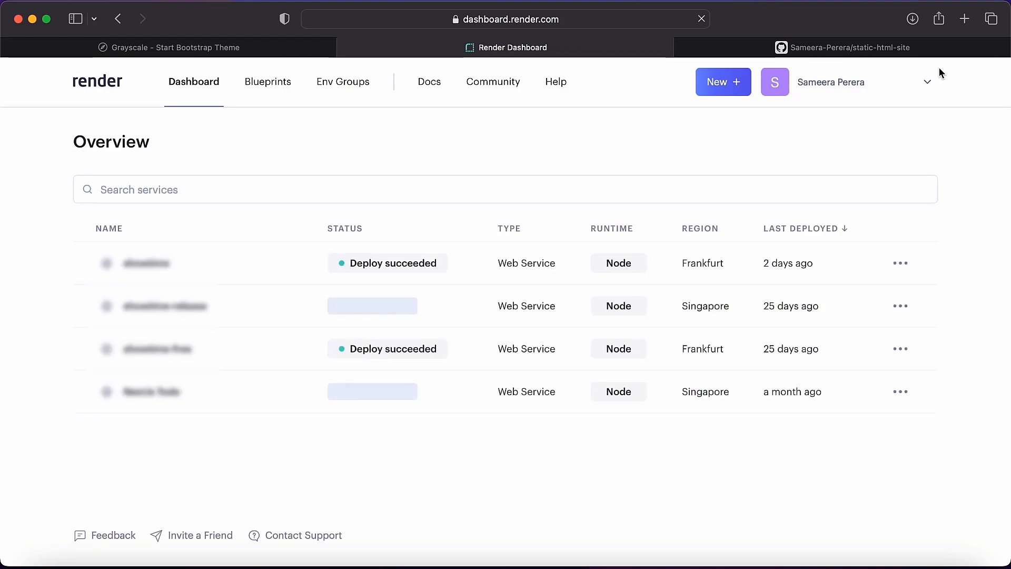
left_click(730, 86)
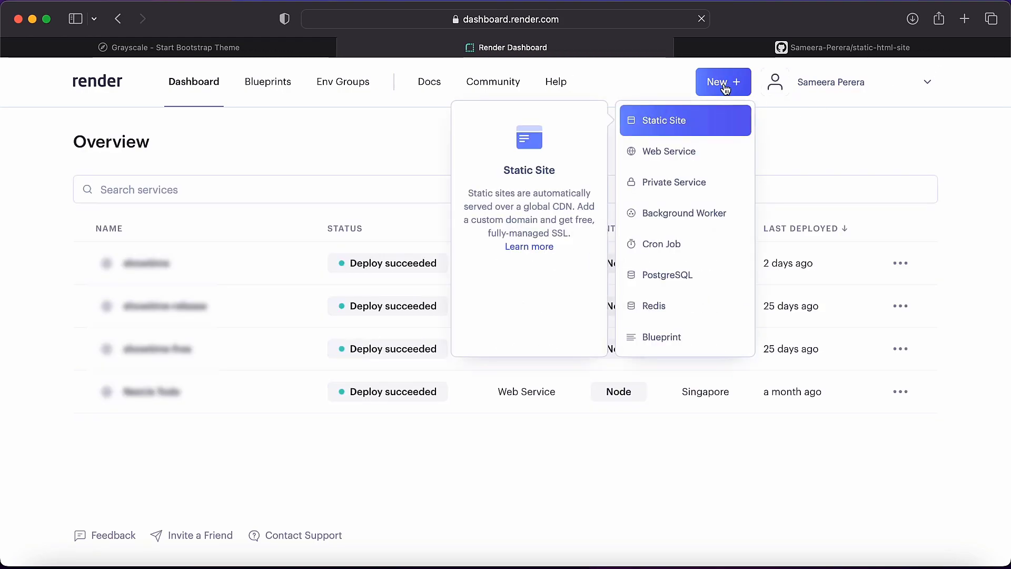
left_click(665, 123)
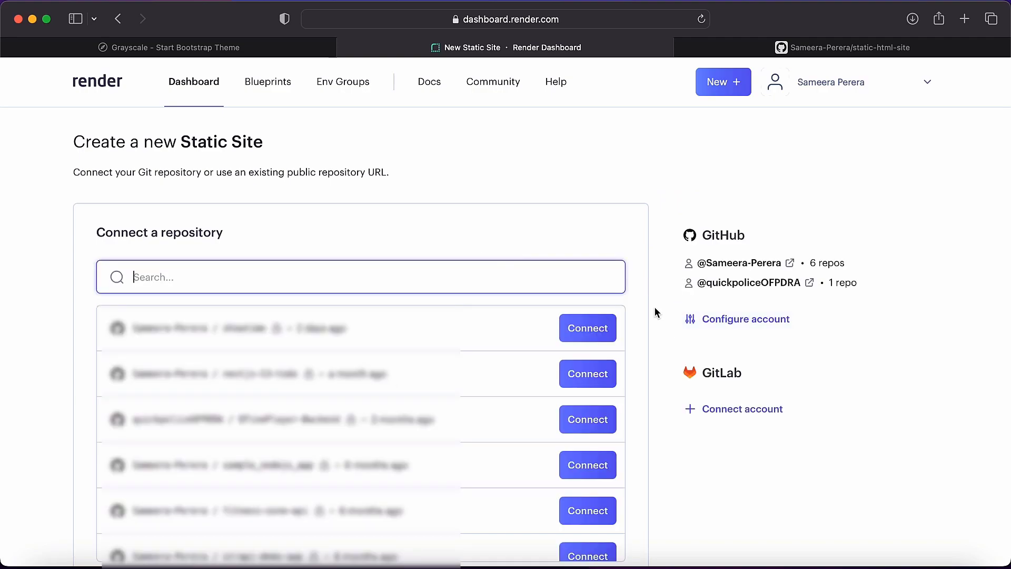
Configure Render's access on the personal GitHub account by adding static-html-site to the selected repositories and saving.
left_click(758, 327)
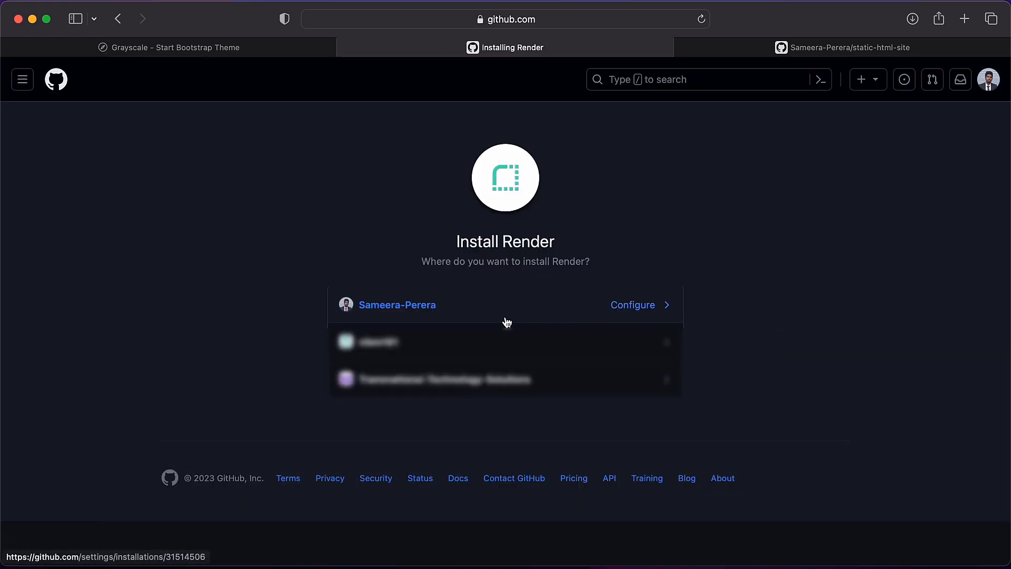
left_click(595, 308)
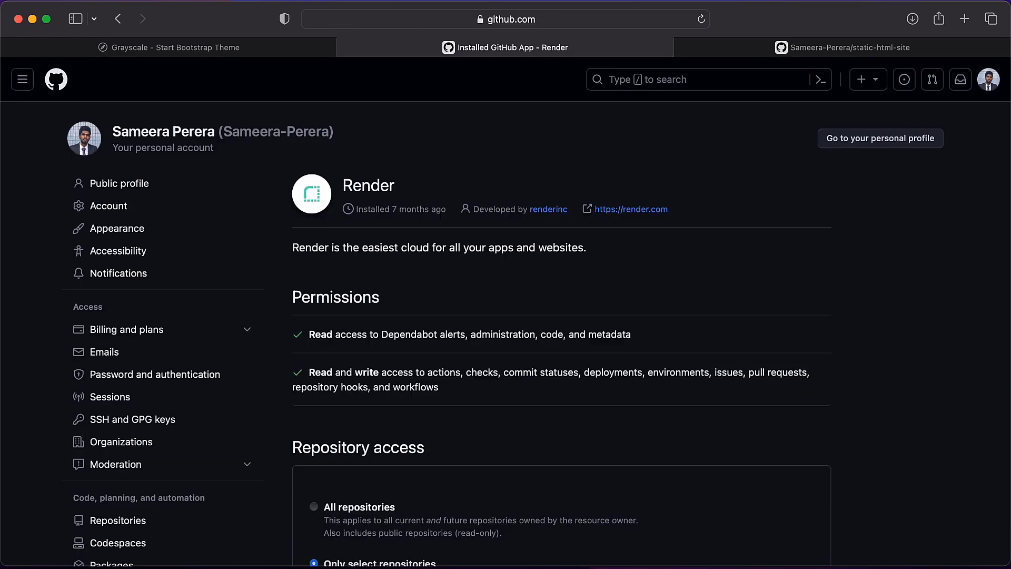
scroll(595, 307, "down", 8)
scroll(418, 180, "up", 1)
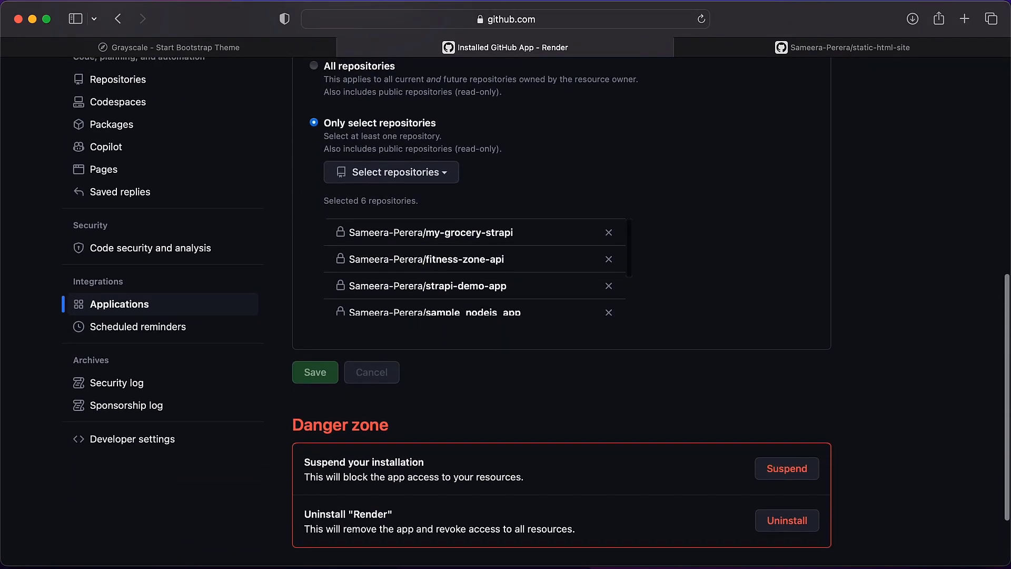
left_click(419, 179)
type("static-")
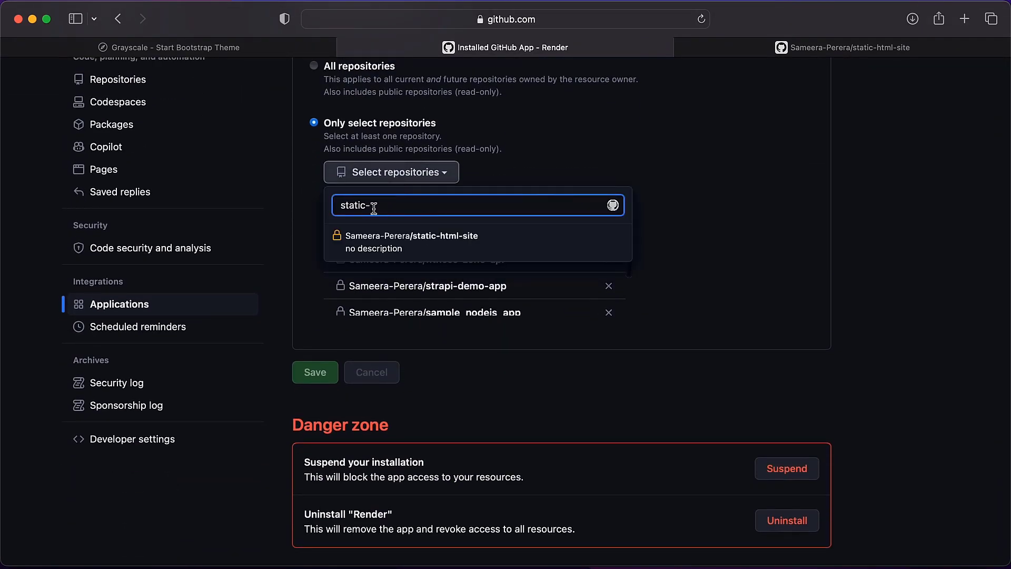
left_click(403, 248)
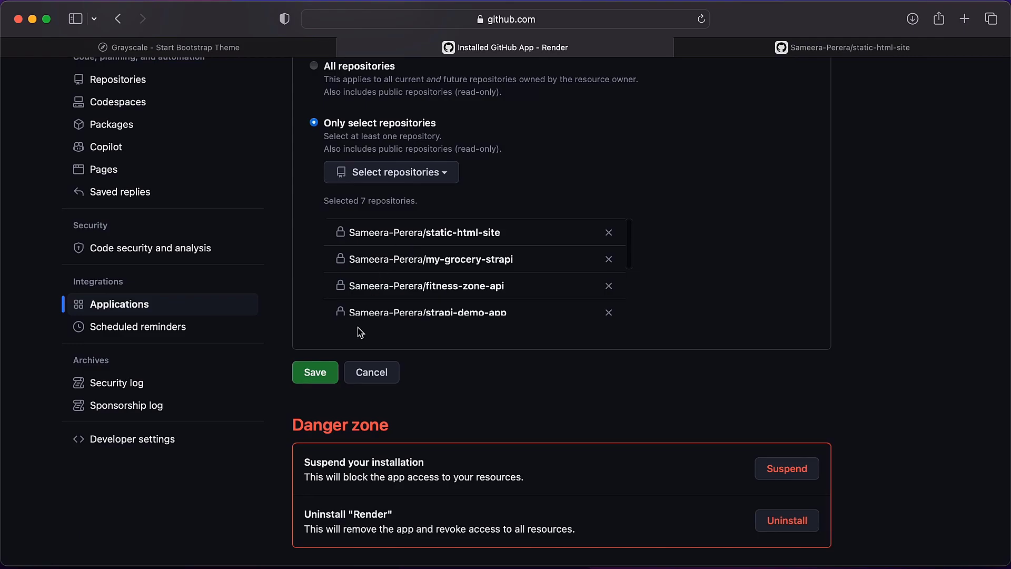
left_click(324, 374)
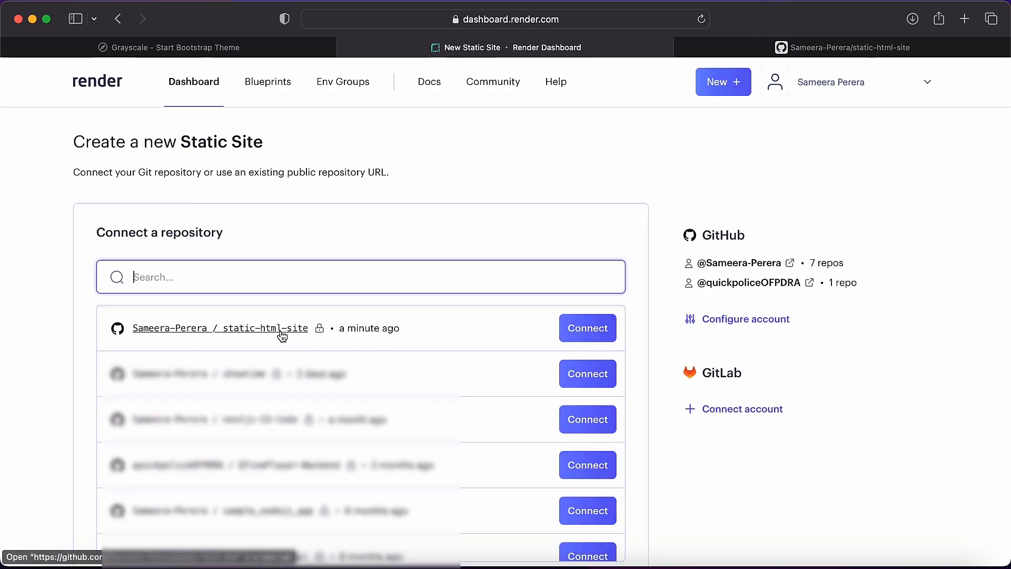
Connect the static-html-site repository to the new static site and name the site Static-html.
left_click(562, 327)
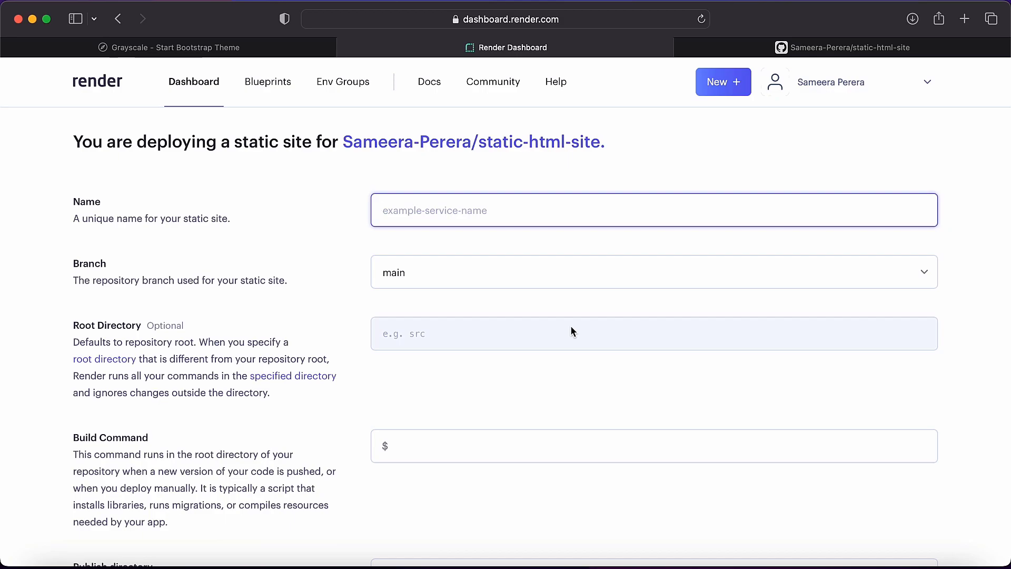
type("Static-")
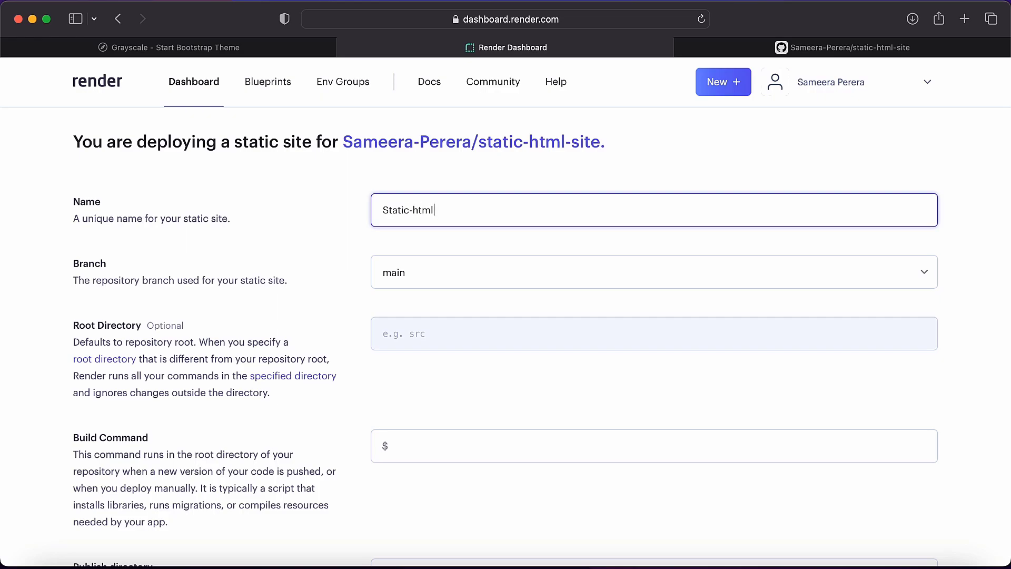
type("html")
Review the root directory, build command and publish directory fields, then the advanced environment variable, auto-deploy and build filter options.
scroll(625, 149, "down", 2)
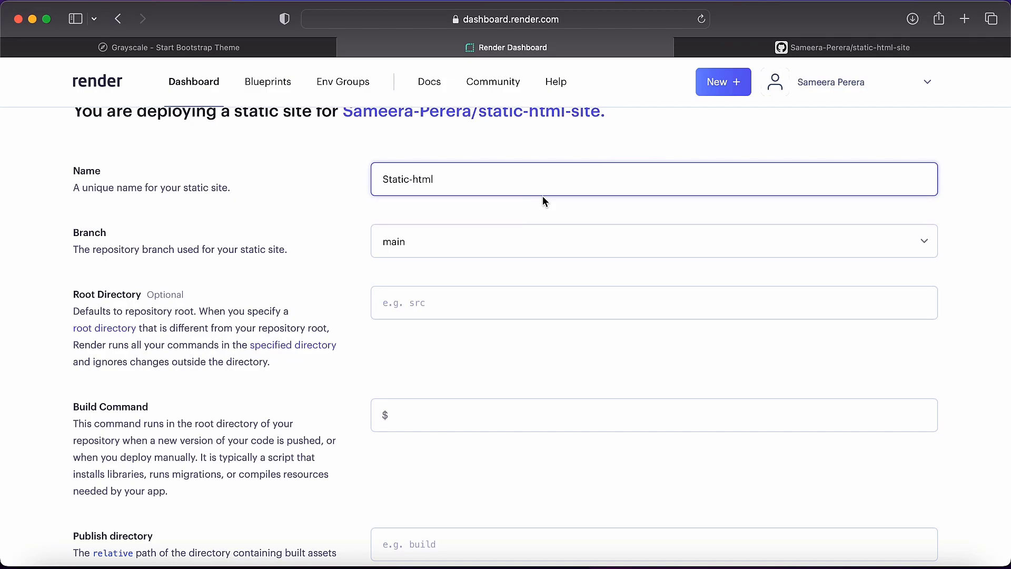
scroll(544, 201, "down", 1)
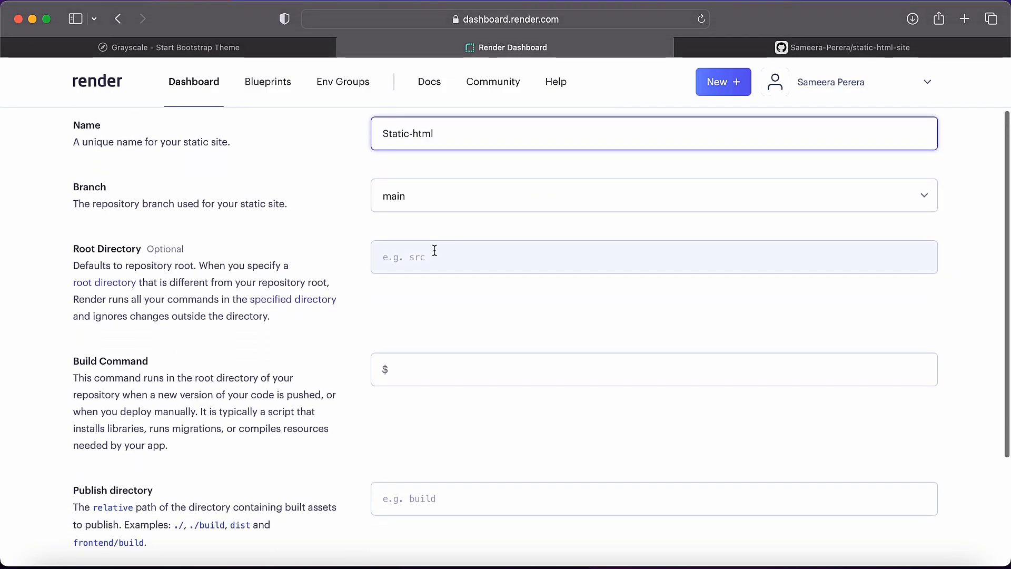
scroll(435, 258, "down", 3)
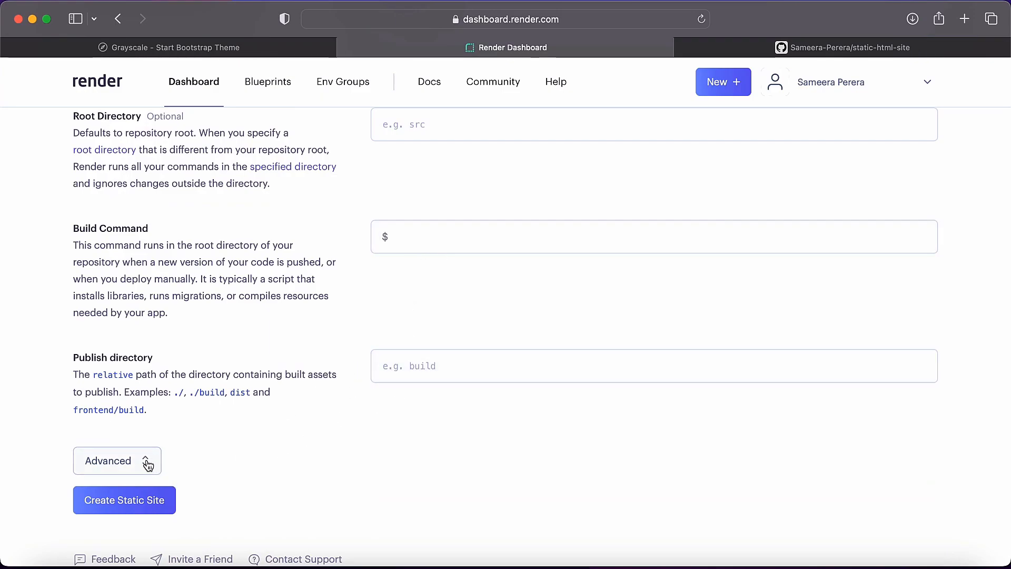
scroll(279, 472, "down", 2)
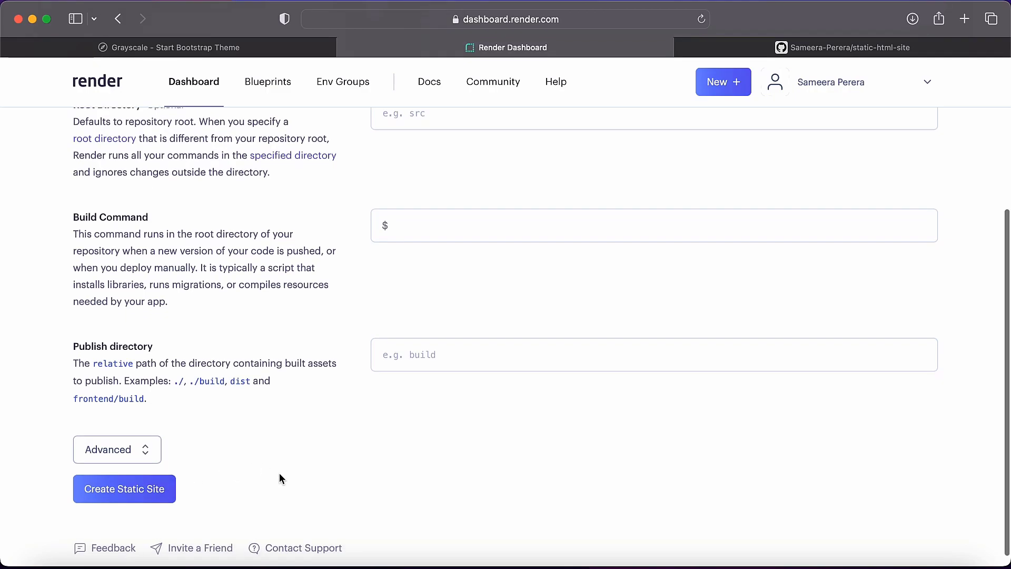
left_click(129, 437)
scroll(131, 442, "down", 5)
scroll(130, 438, "down", 2)
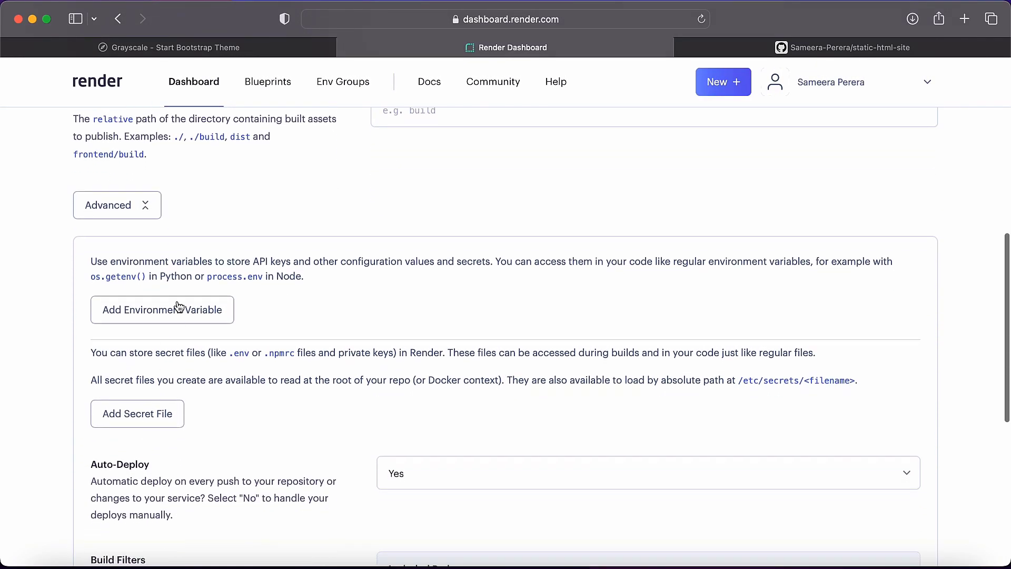
scroll(150, 438, "down", 5)
scroll(150, 444, "down", 5)
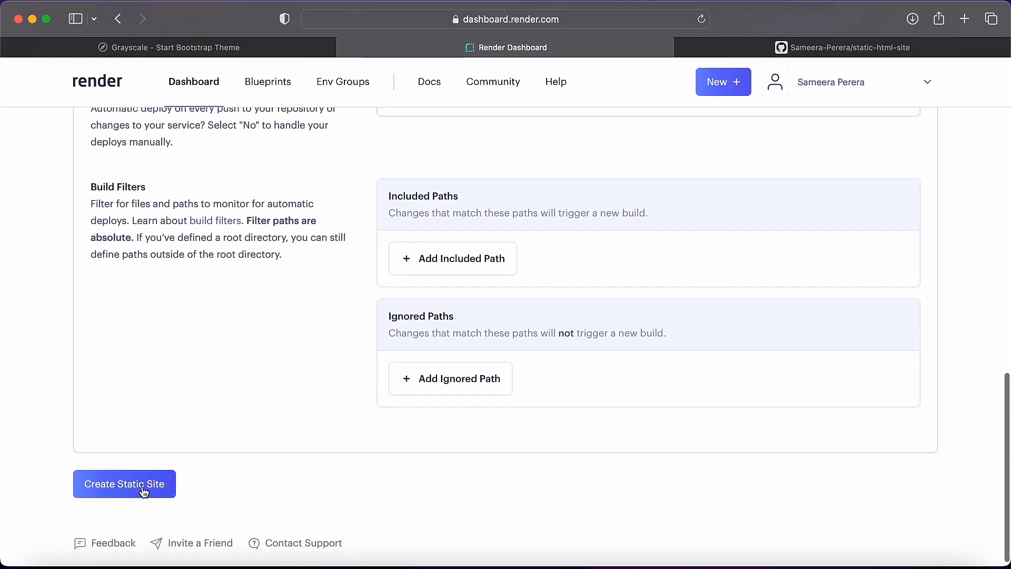
Try to create the static site with the build command and publish directory left empty.
left_click(142, 486)
scroll(143, 491, "down", 1)
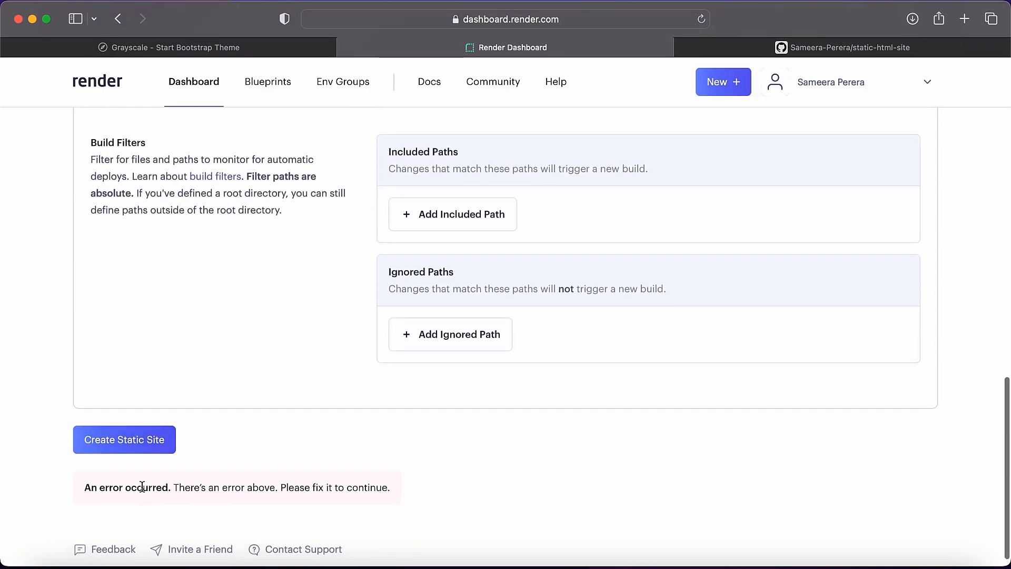
Set the publish directory to ./ and create the static site.
scroll(235, 460, "up", 15)
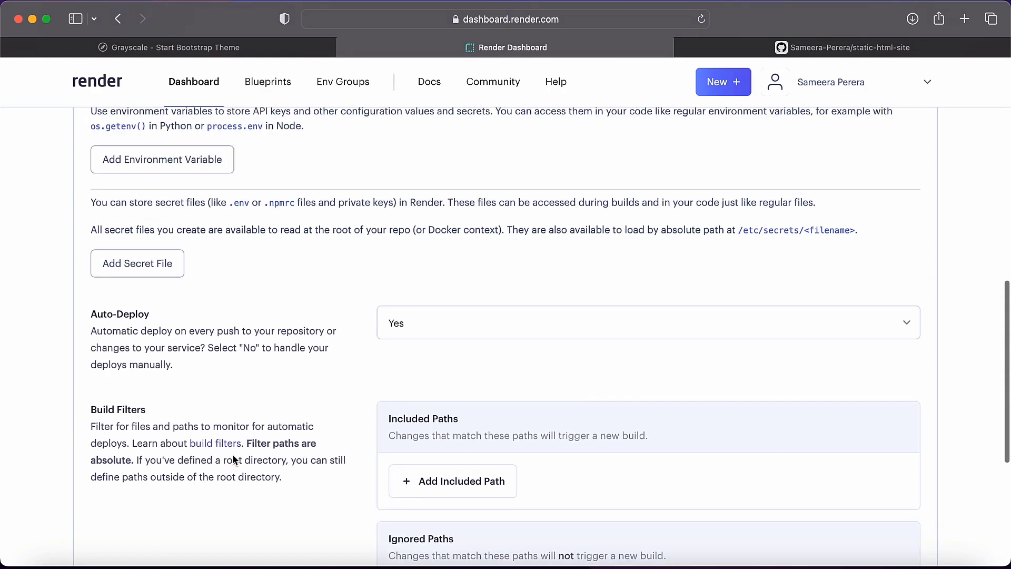
scroll(372, 435, "down", 5)
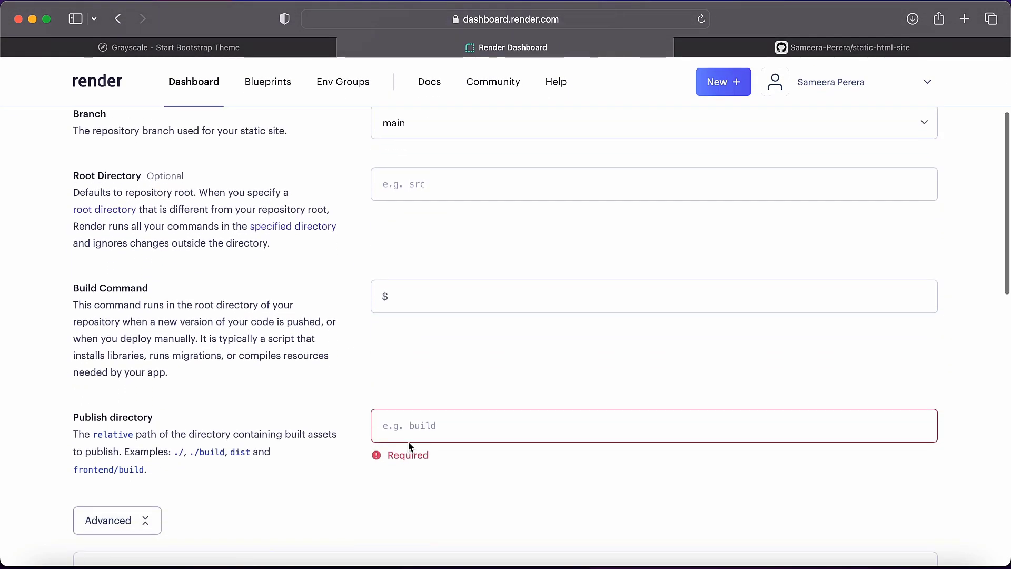
left_click(437, 380)
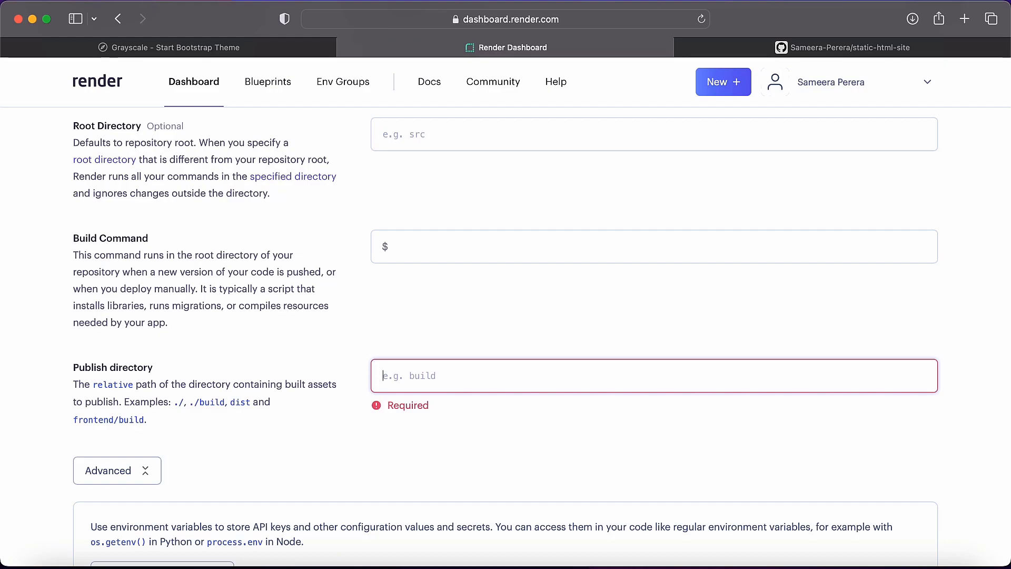
type("./")
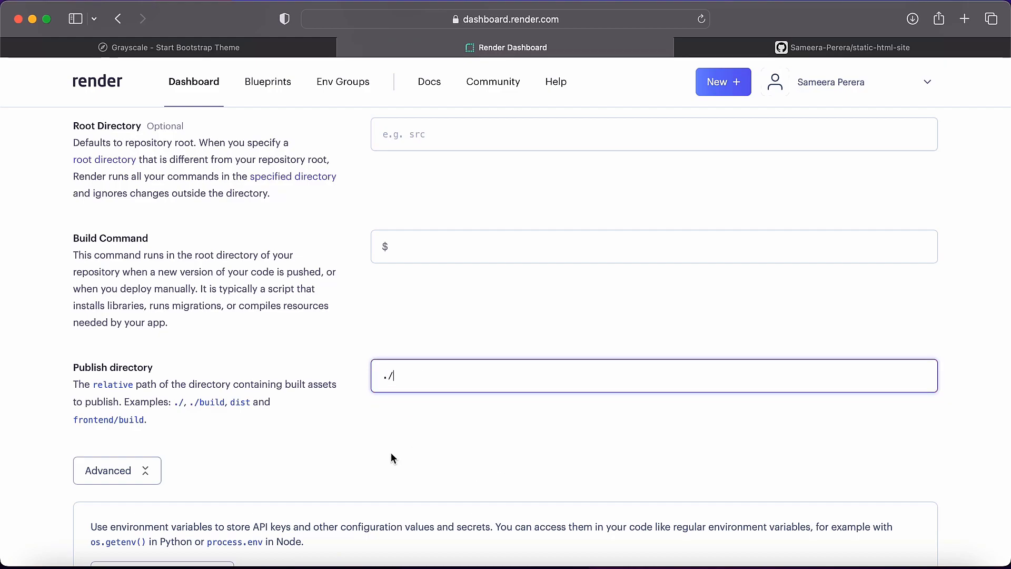
scroll(391, 453, "up", 5)
scroll(391, 452, "down", 20)
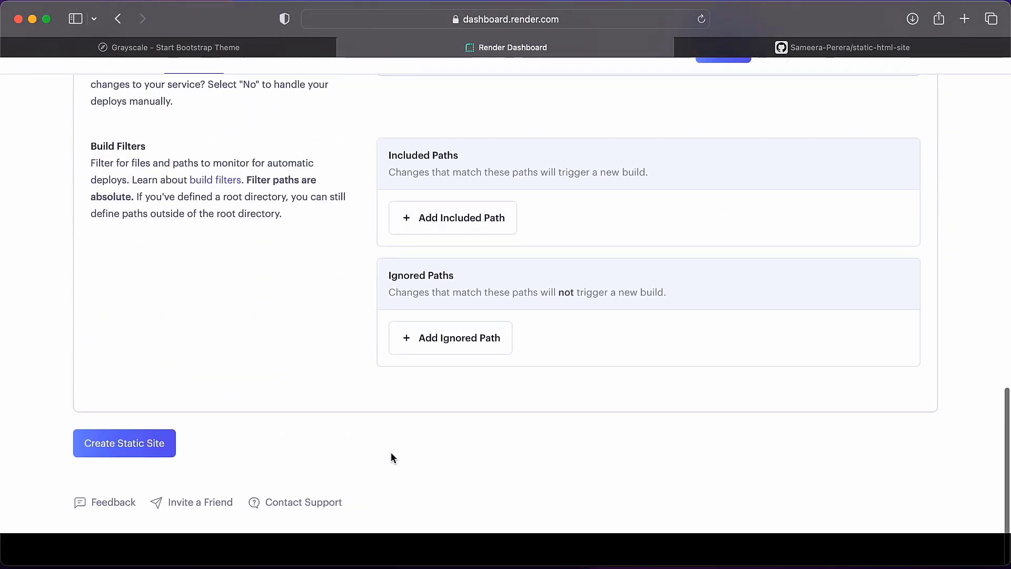
left_click(116, 474)
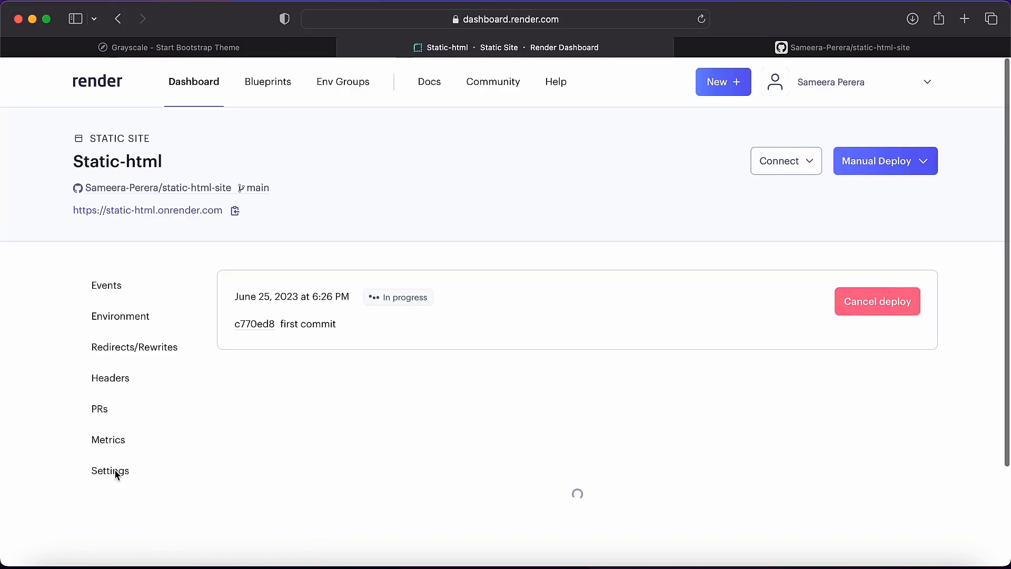
Follow the Static-html deploy log, then open static-html.onrender.com and look through the deployed page.
scroll(115, 470, "down", 1)
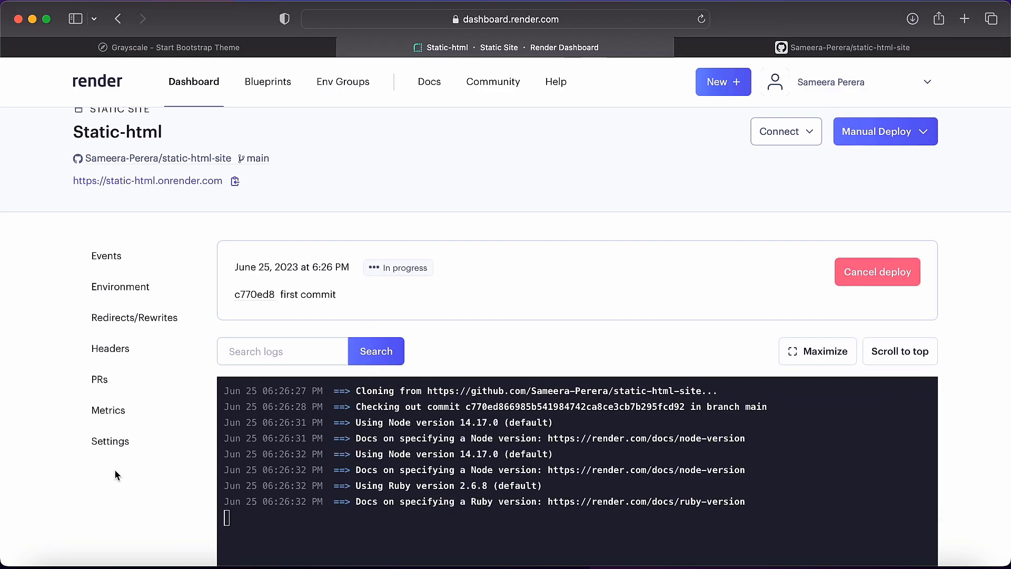
scroll(115, 470, "down", 3)
scroll(426, 320, "up", 2)
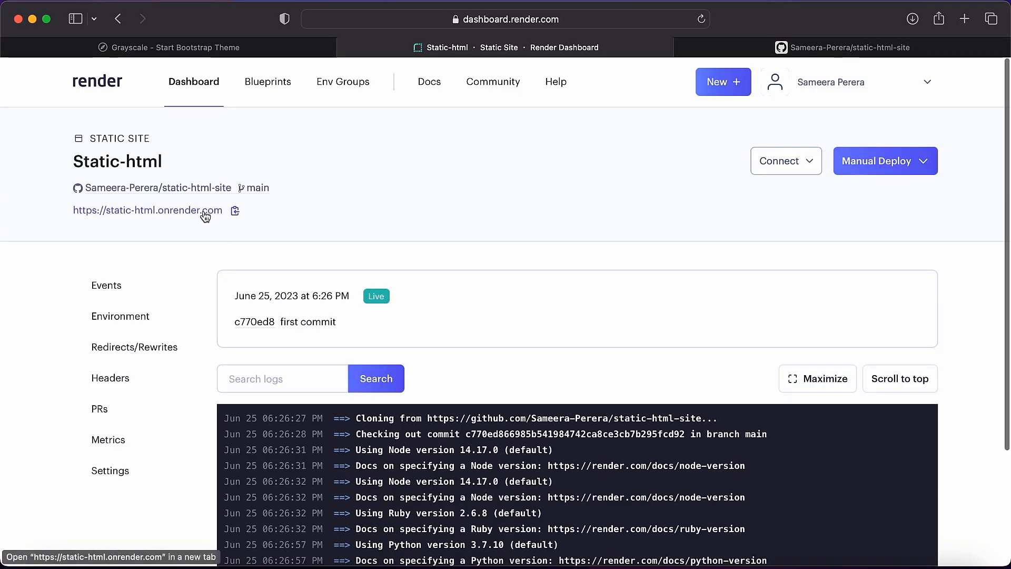
left_click(205, 215)
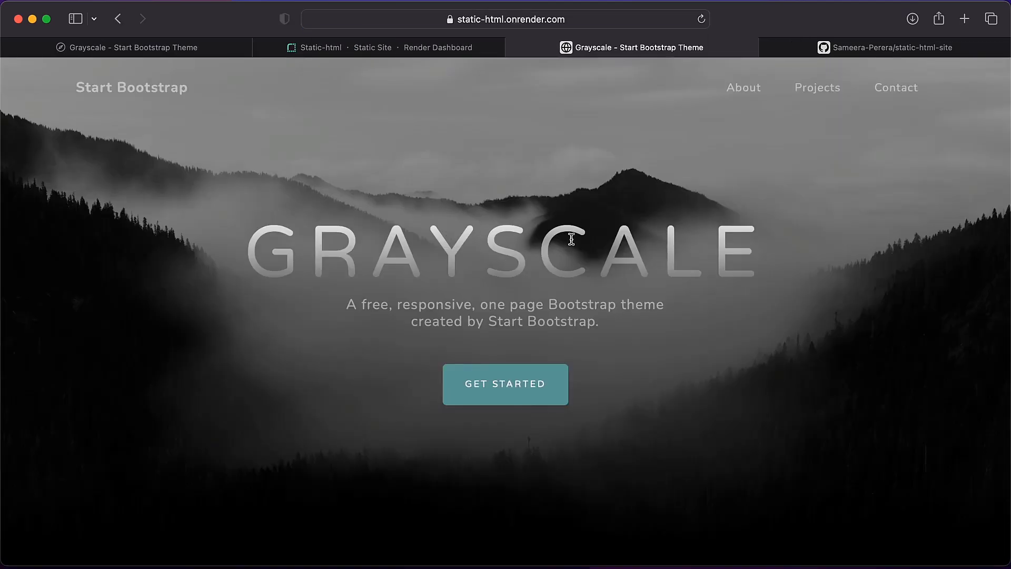
left_click(553, 20)
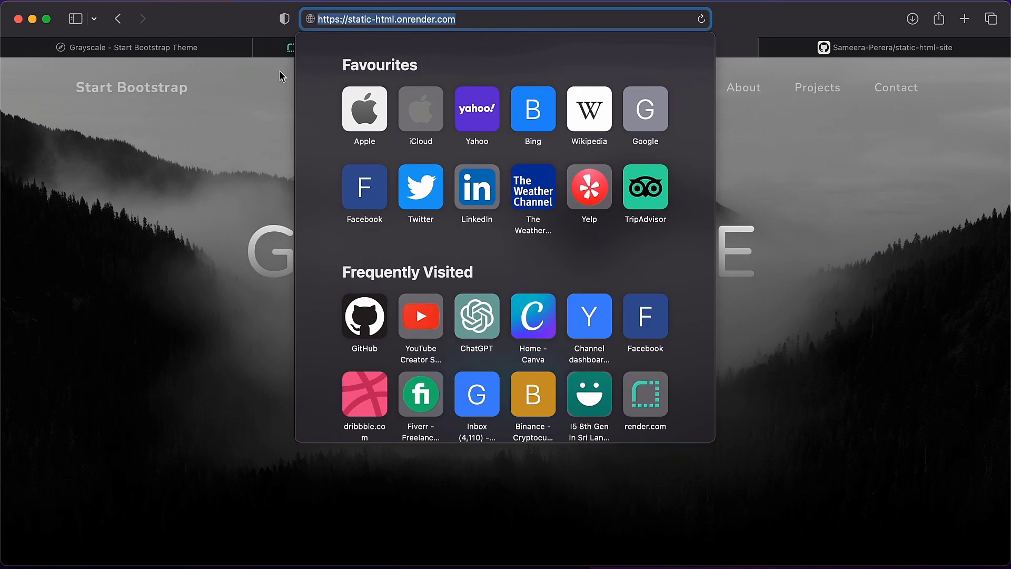
left_click(524, 79)
scroll(525, 78, "down", 3)
scroll(524, 79, "down", 20)
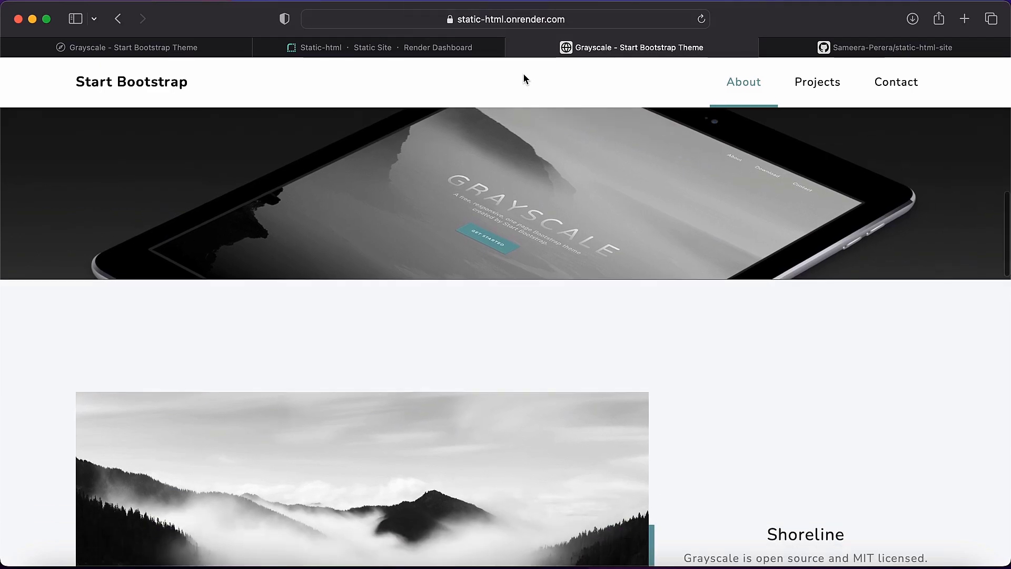
scroll(524, 79, "up", 10)
scroll(524, 79, "up", 15)
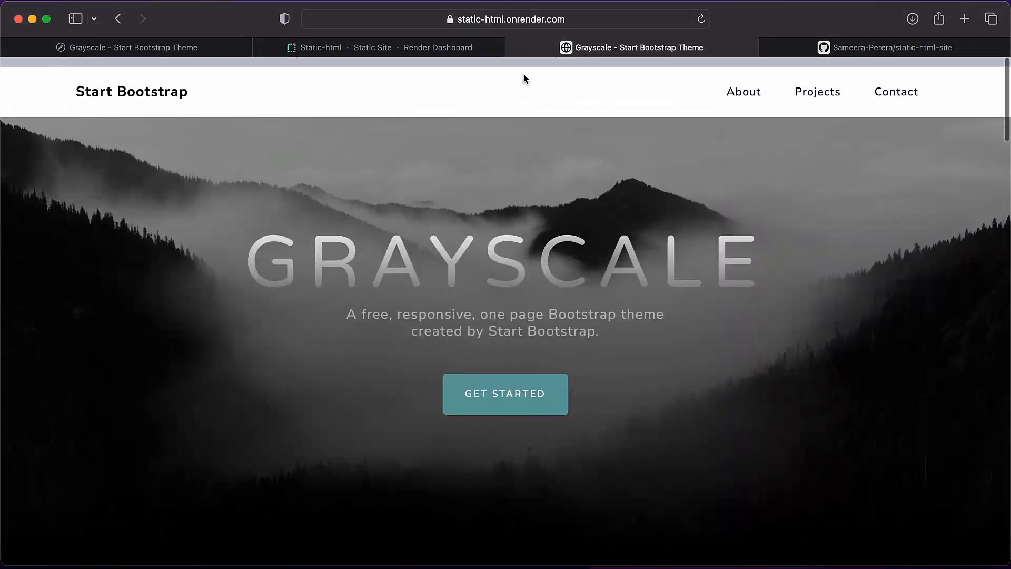
Return to the Static-html site in Render and review its settings, covering build and deploy options, custom domains and pull request previews.
left_click(438, 47)
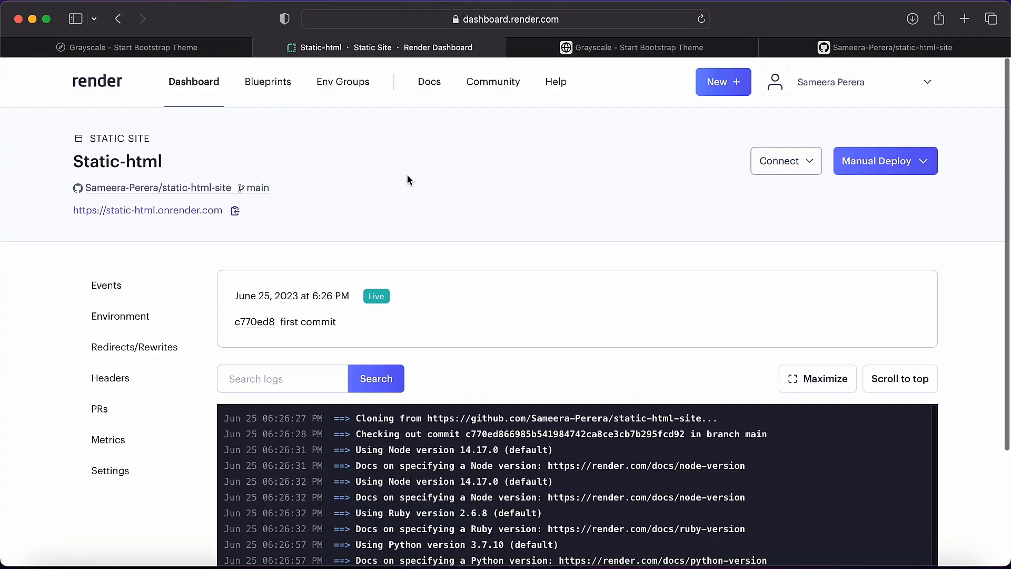
scroll(407, 174, "down", 1)
left_click(110, 441)
scroll(129, 470, "up", 1)
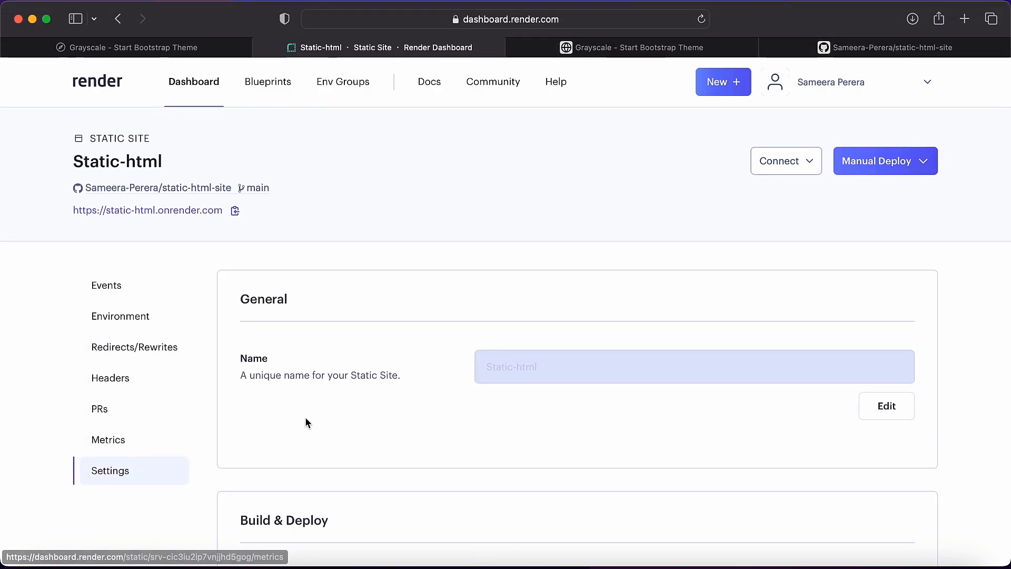
scroll(305, 421, "down", 10)
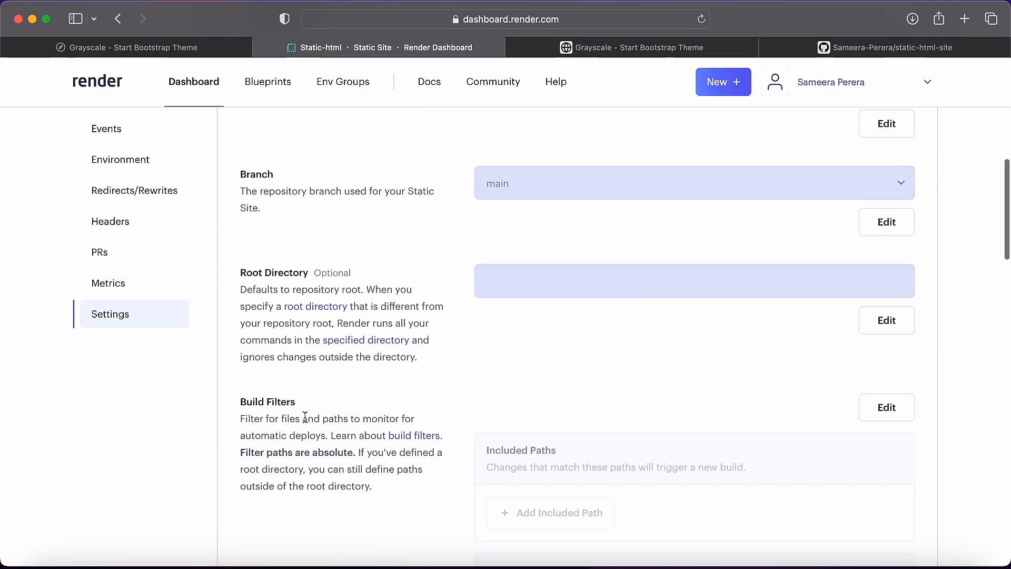
scroll(304, 417, "down", 3)
scroll(306, 421, "down", 5)
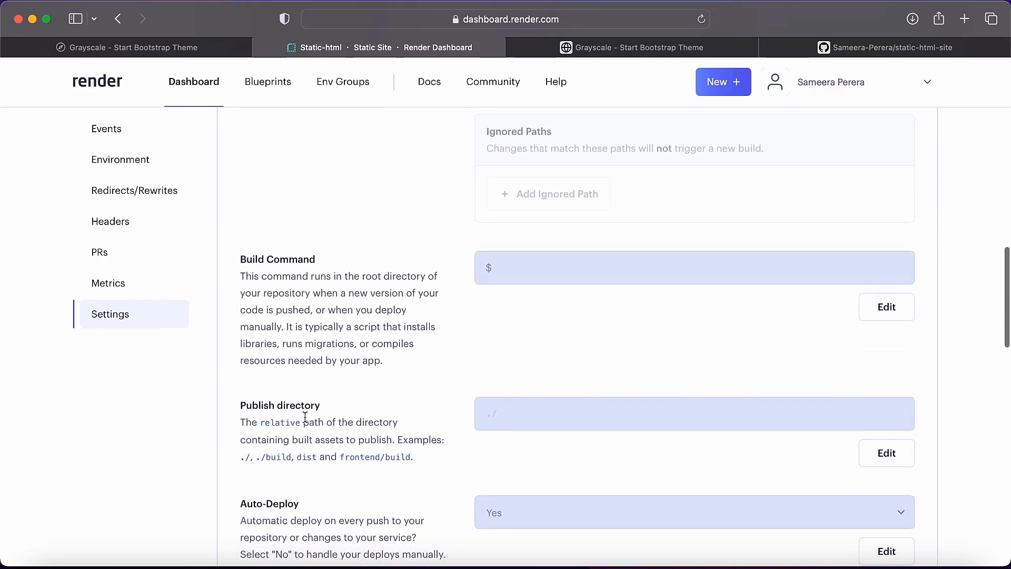
scroll(305, 416, "down", 5)
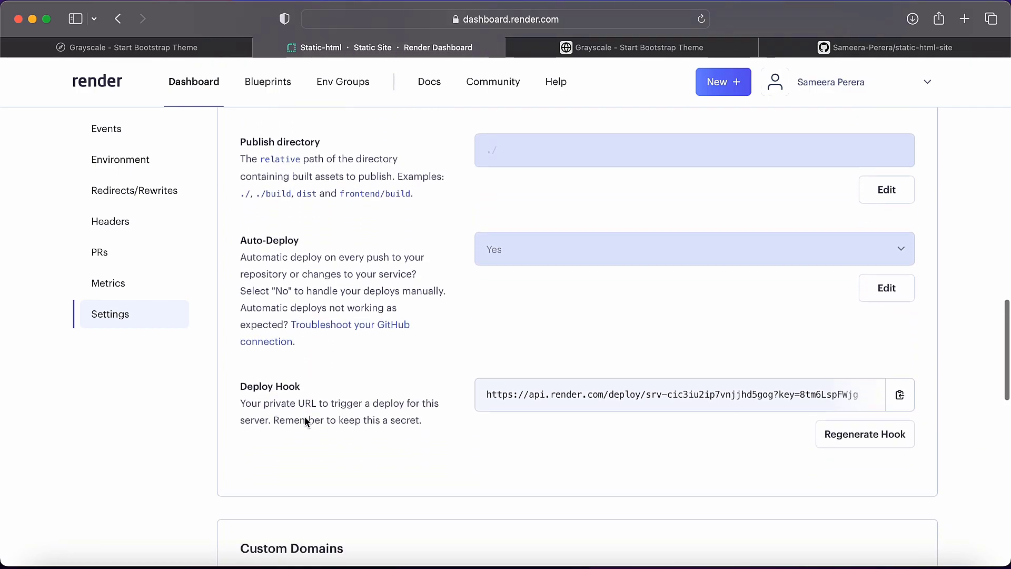
scroll(305, 417, "down", 5)
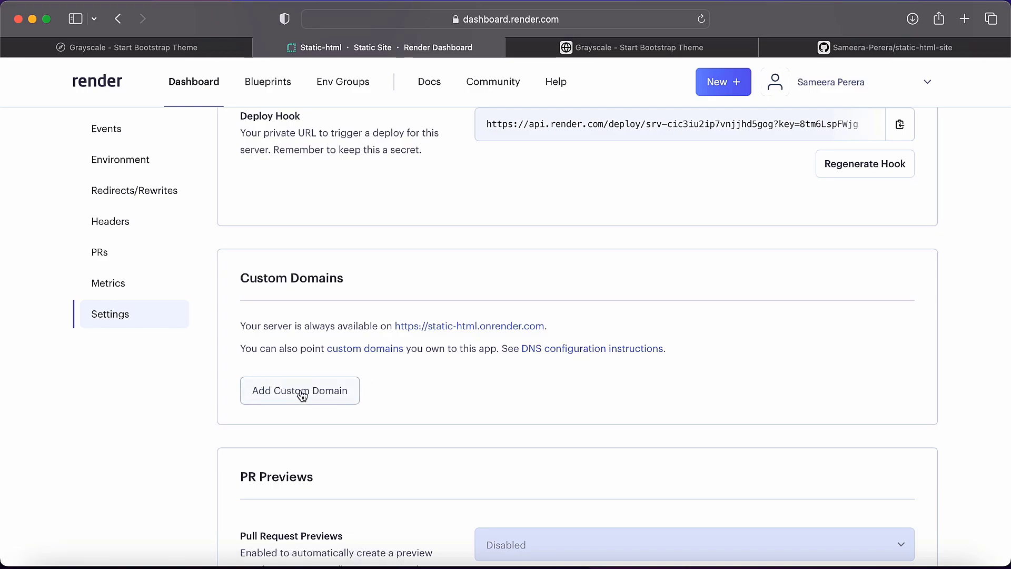
scroll(301, 395, "down", 2)
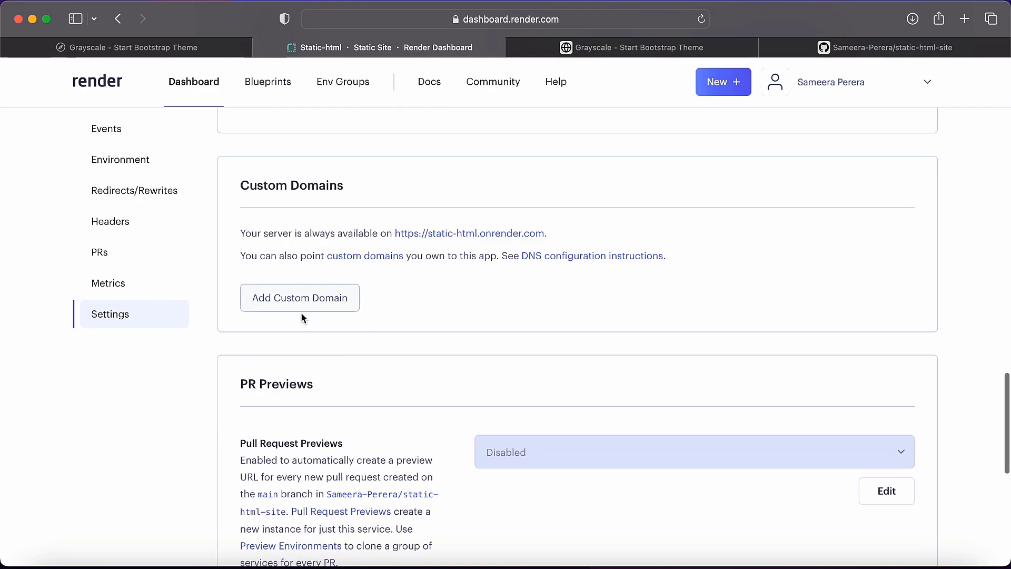
scroll(301, 316, "down", 9)
scroll(301, 313, "up", 20)
scroll(301, 312, "up", 12)
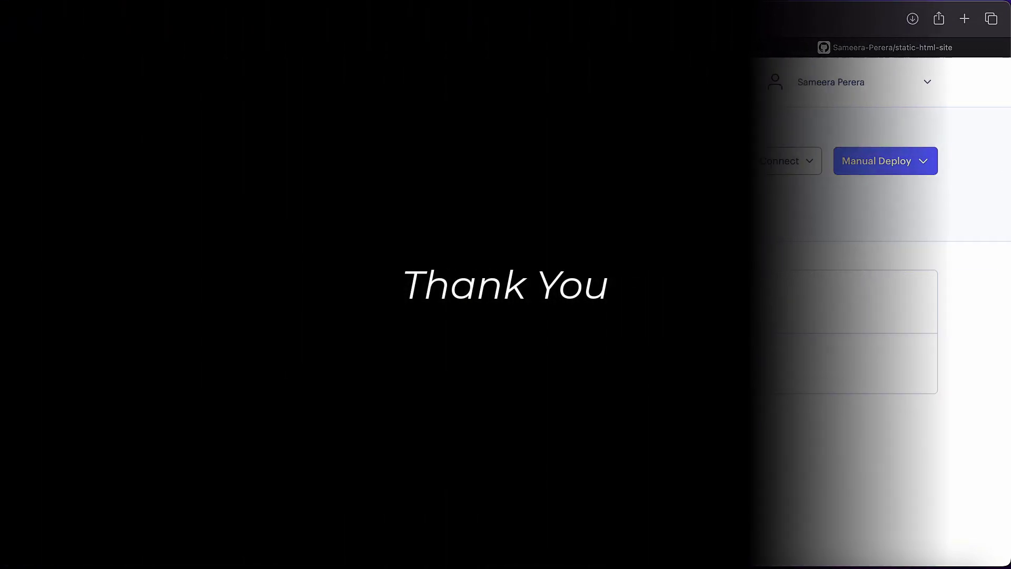